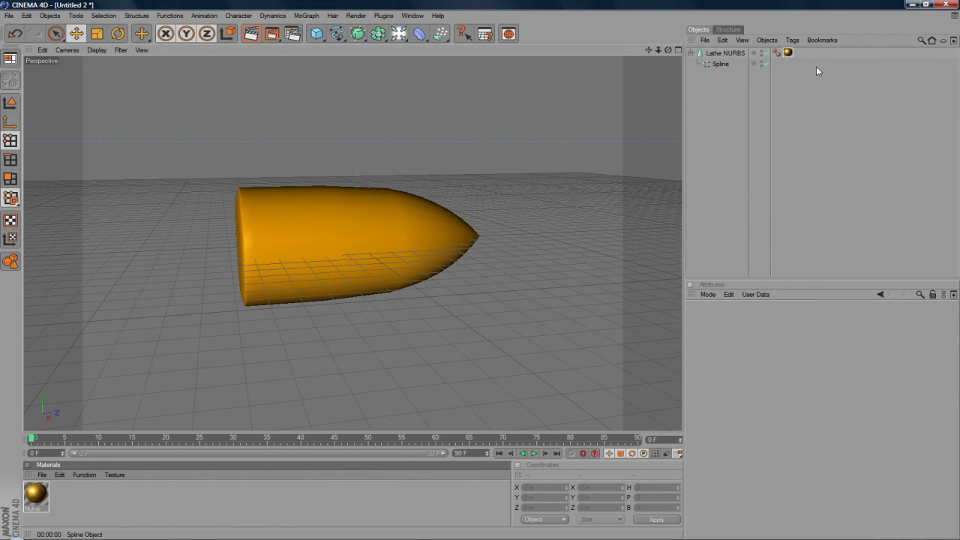
Raise the finished gold bullet above the floor grid and render the perspective view
left_click(725, 53)
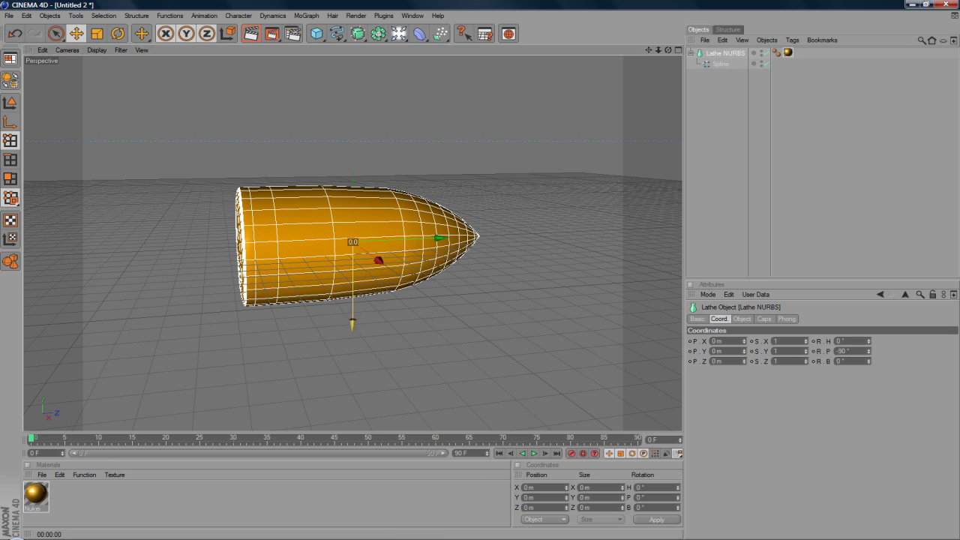
left_click_drag(353, 324, 353, 261)
left_click(756, 215)
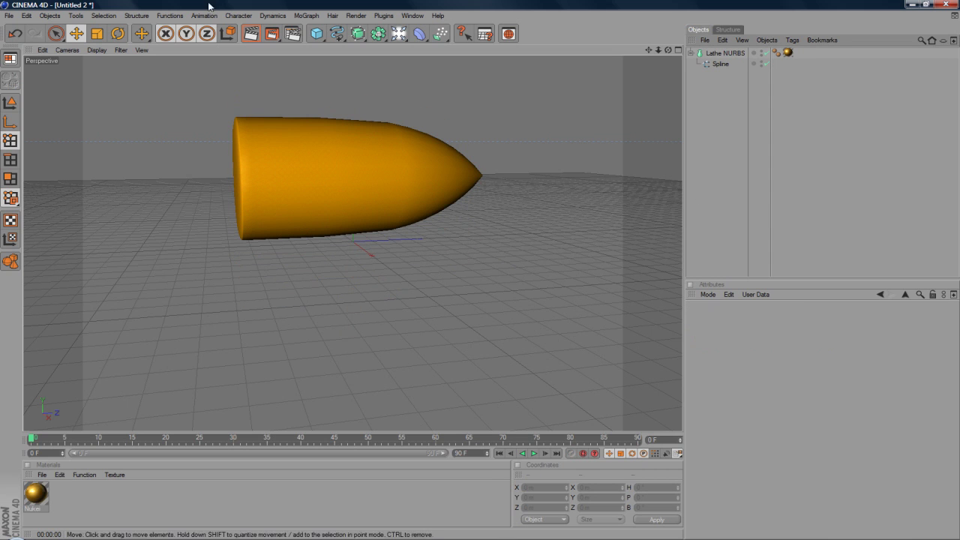
left_click(259, 35)
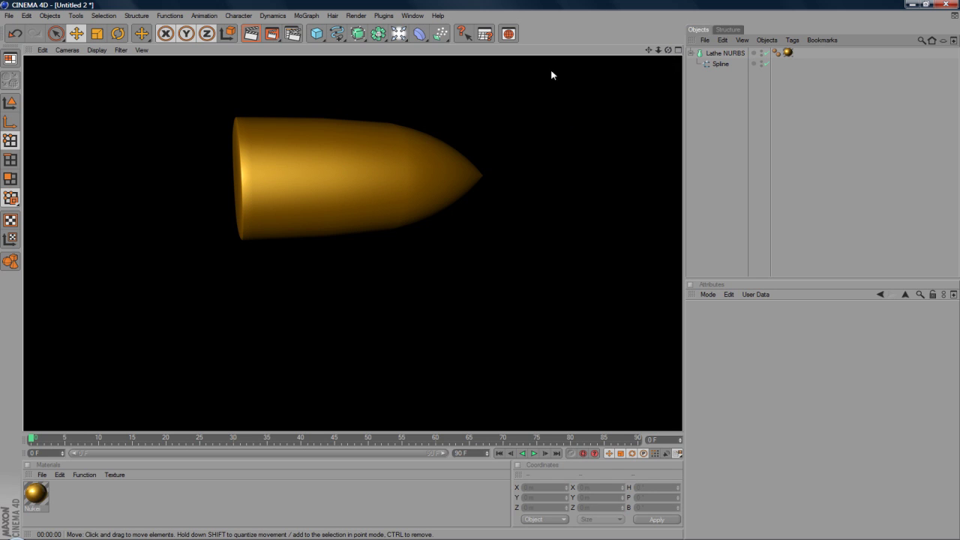
Create a new scene and enlarge the front view to fill the viewport
left_click(9, 15)
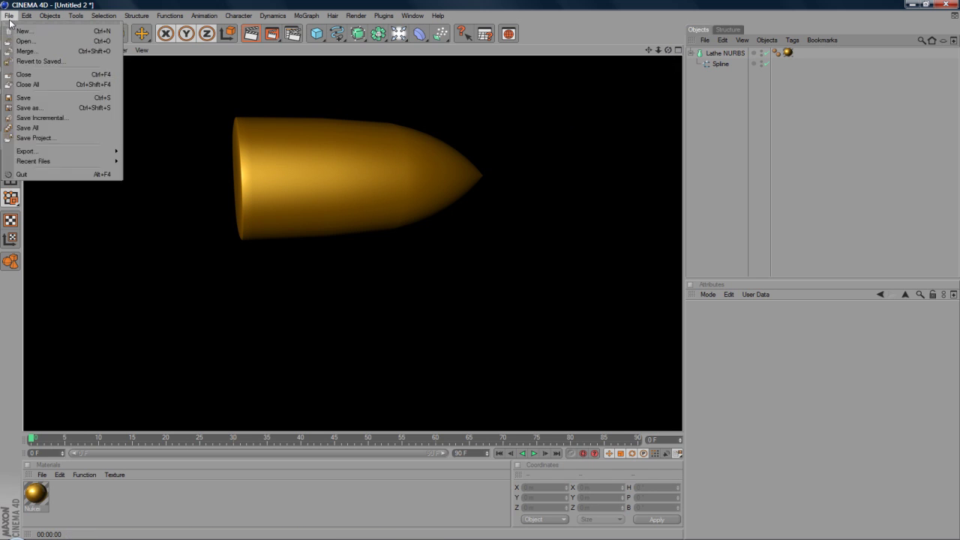
left_click(21, 31)
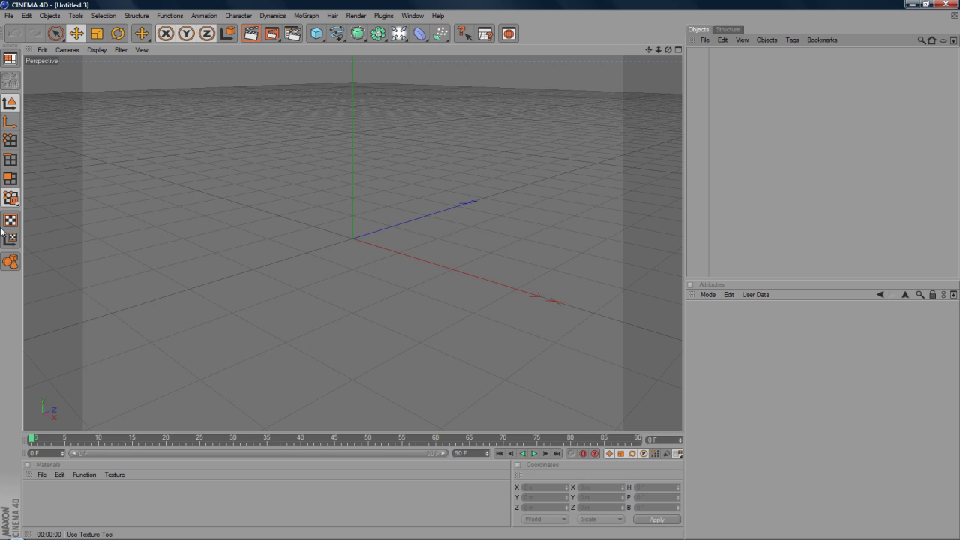
middle_click(339, 203)
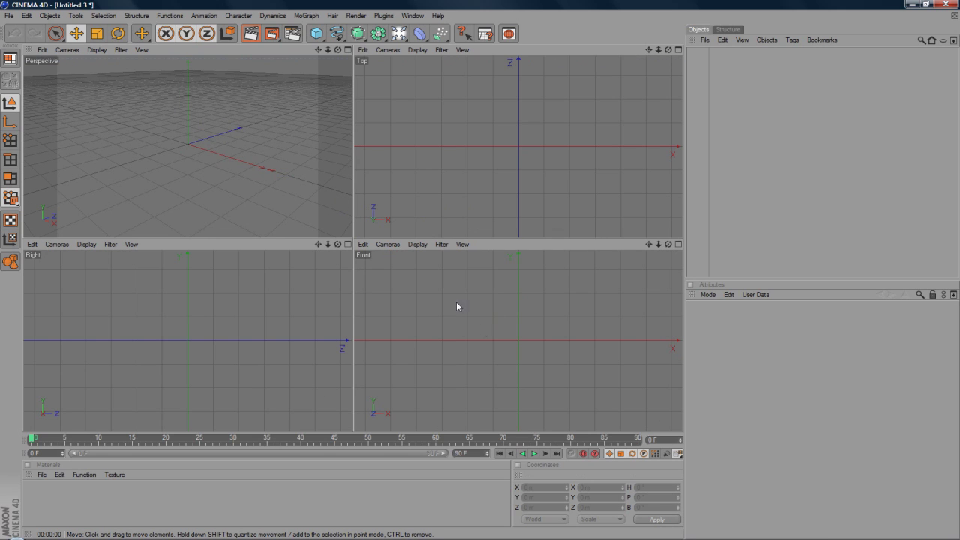
middle_click(495, 316)
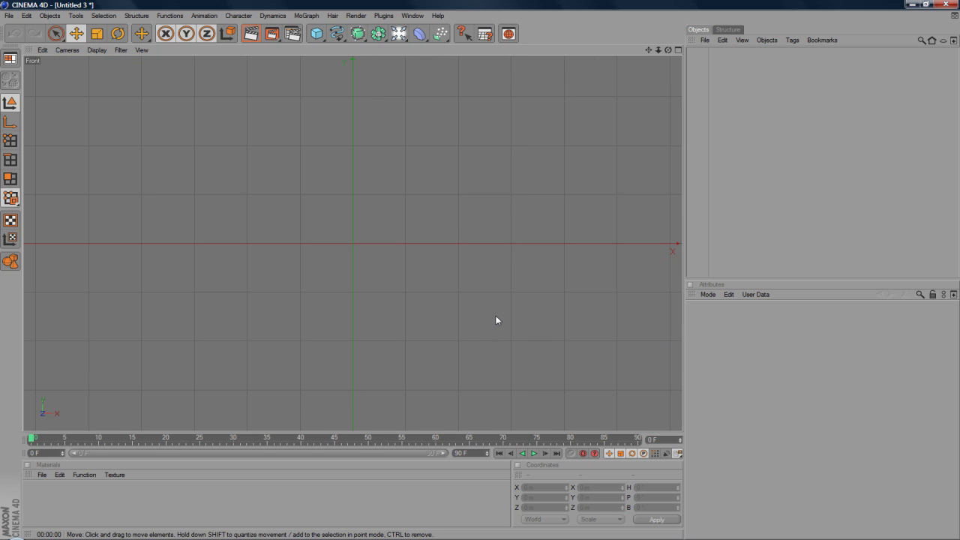
Start a B-spline bullet profile with points at about X -401, Y 0 m; X -401, Y 302 m; and X -357, Y 301 m
left_click(337, 34)
left_click(495, 45)
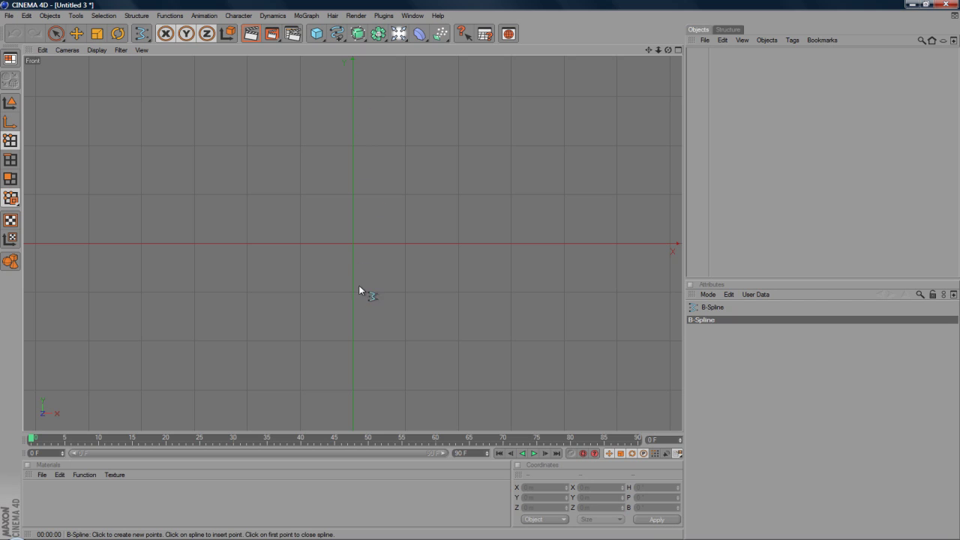
left_click(141, 243)
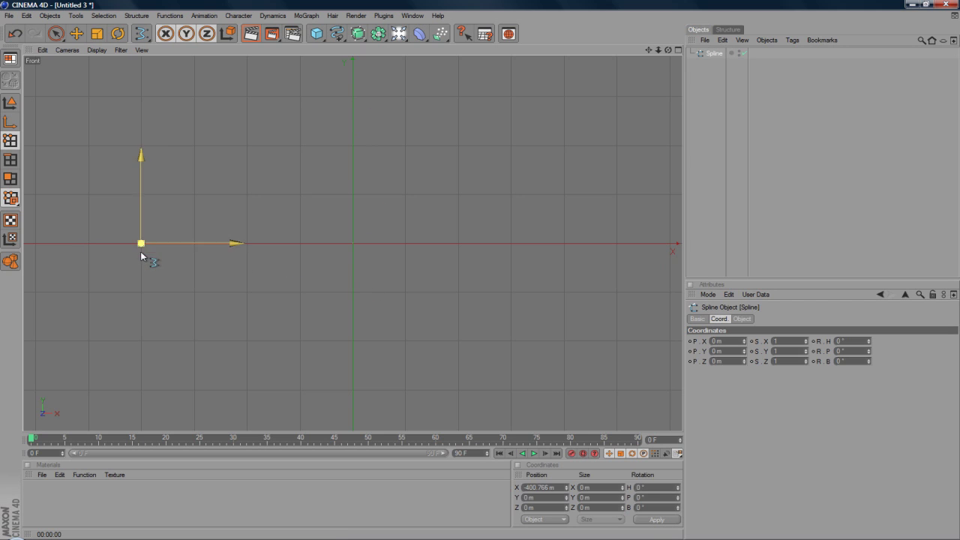
left_click(141, 95)
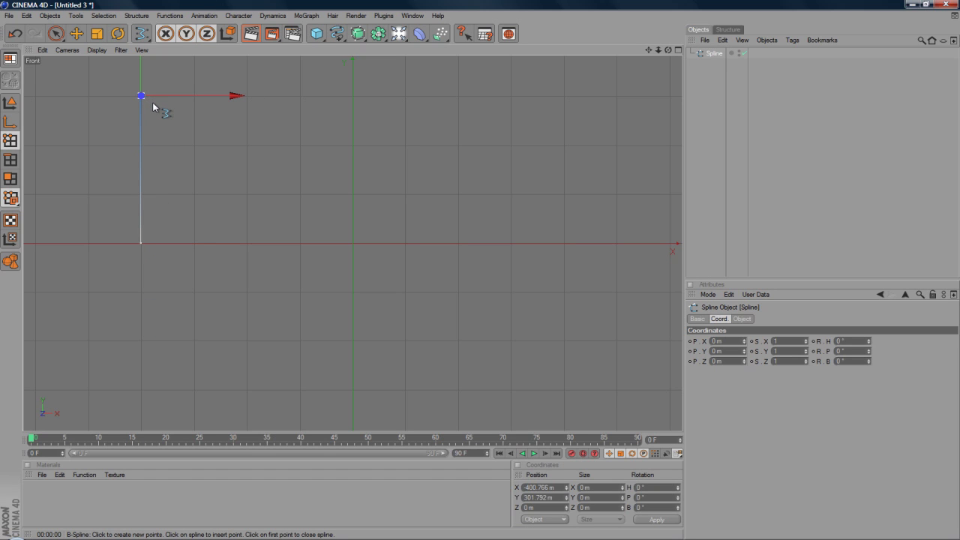
left_click(152, 102)
left_click_drag(153, 102, 163, 96)
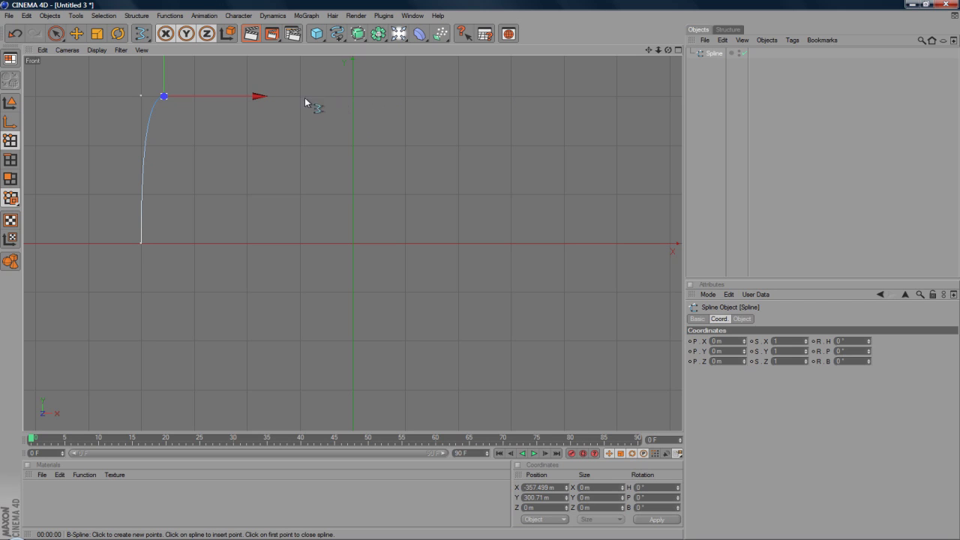
Extend the B-spline to about X 299, Y 302 m and end the bullet tip on the axis at about X 482, Y 1 m
left_click(511, 96)
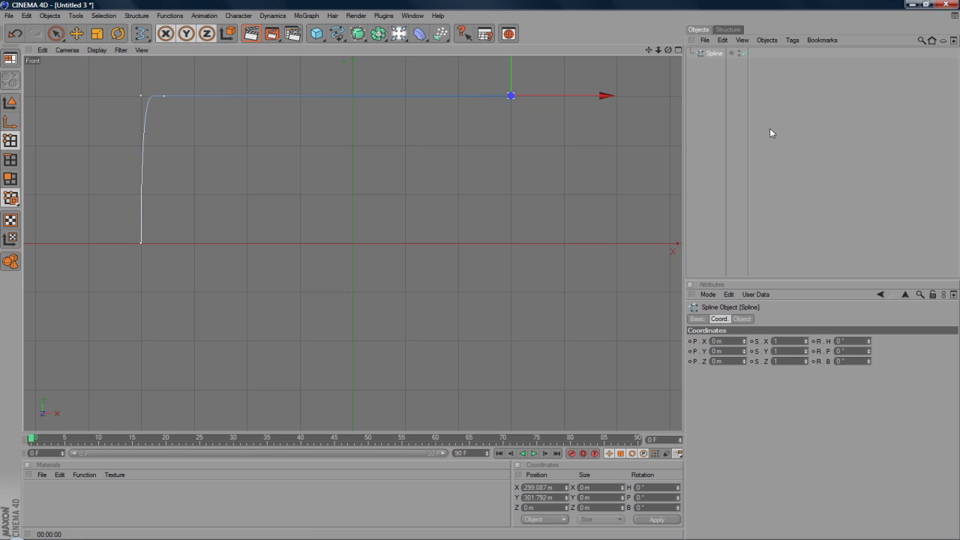
left_click(617, 243)
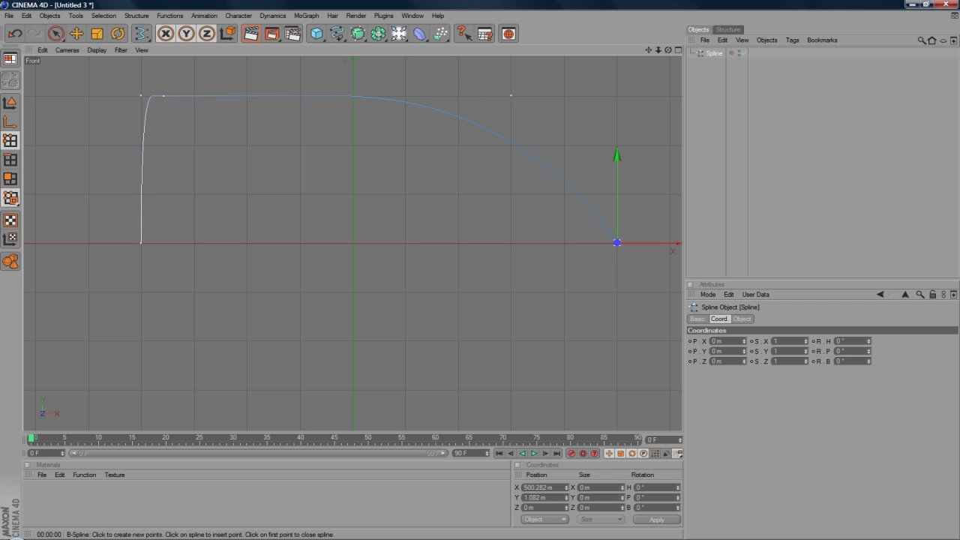
mouse_move(617, 243)
left_mouse_down()
mouse_move(420, 232)
mouse_move(562, 240)
mouse_move(555, 248)
mouse_move(652, 243)
mouse_move(608, 242)
left_mouse_up()
left_click(586, 274)
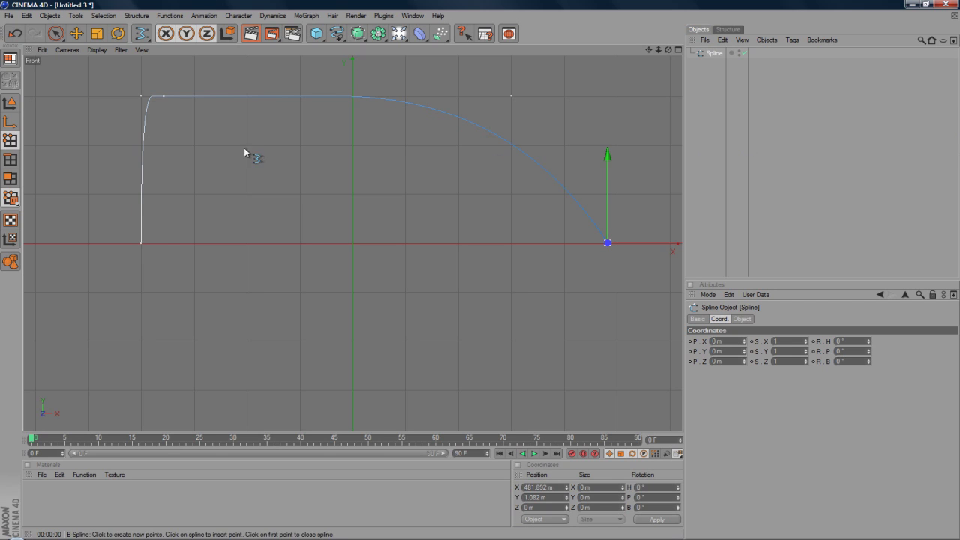
Add a Lathe NURBS object and make the spline its child
left_click_drag(361, 39, 426, 66)
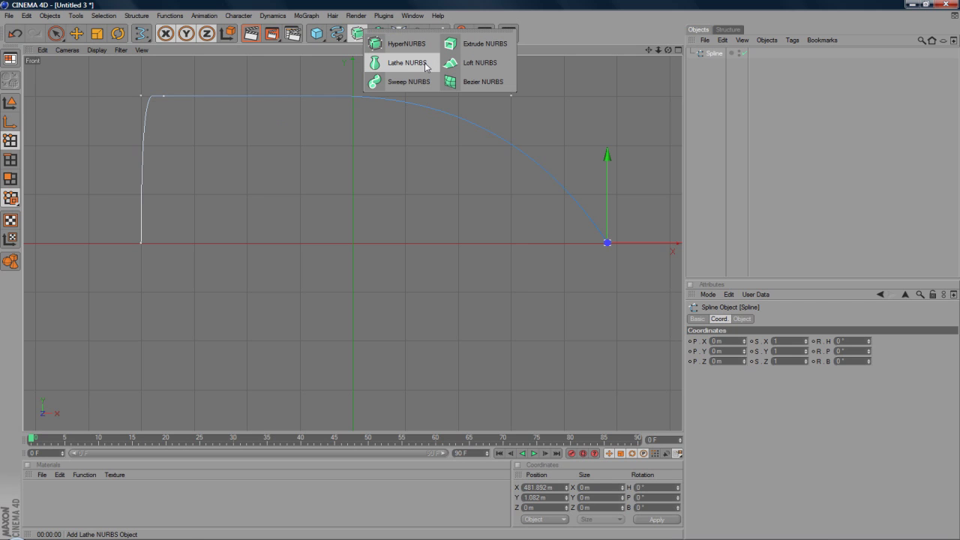
left_click_drag(426, 67, 424, 63)
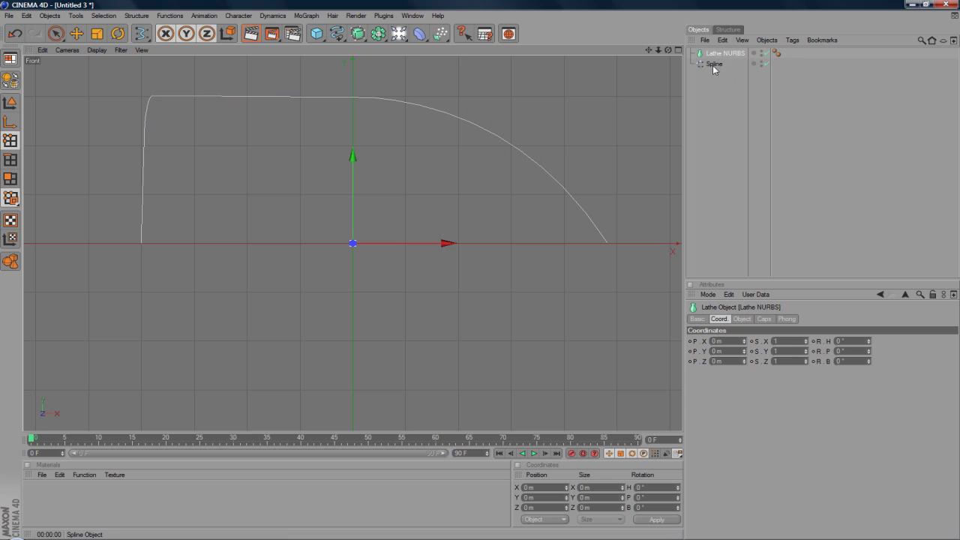
left_click_drag(715, 66, 721, 51)
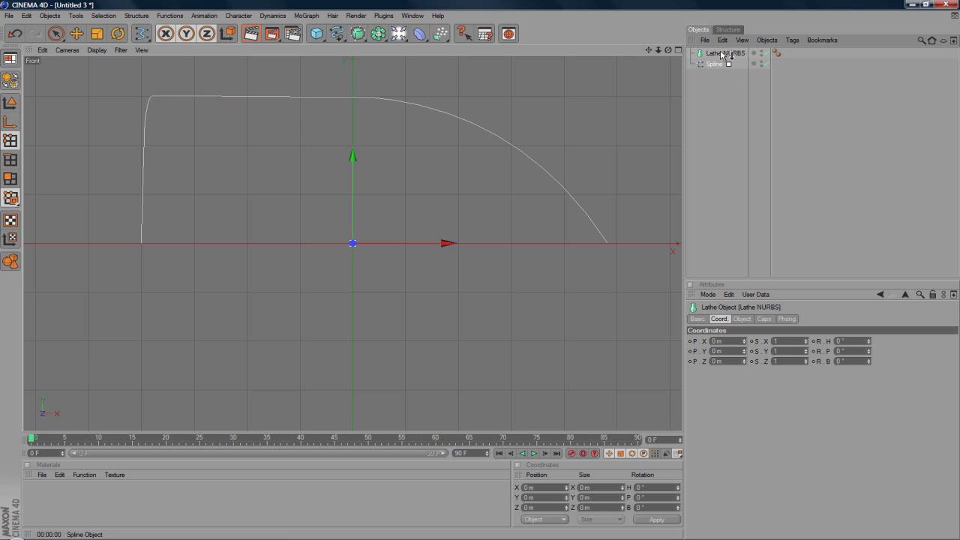
left_click_drag(724, 54, 721, 55)
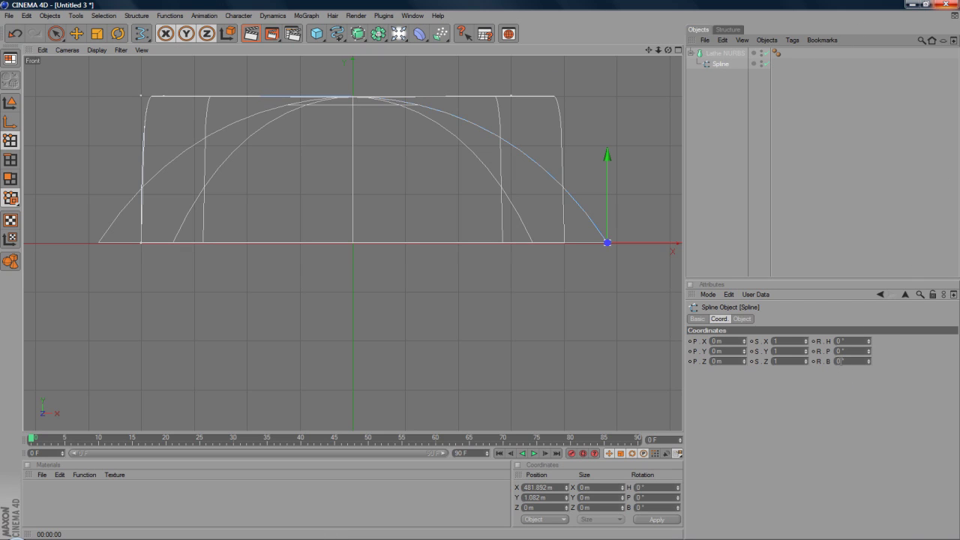
Set the spline's bank rotation (R.B) to -90° so that the profile revolves around its long axis
left_click(840, 361)
type("90")
key("Return")
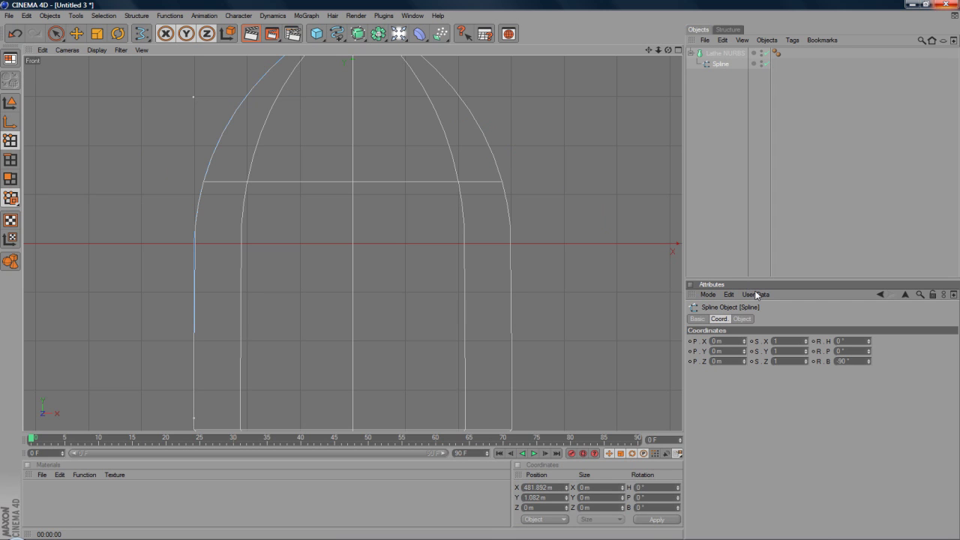
scroll(306, 294, "down", 2)
scroll(307, 297, "down", 2)
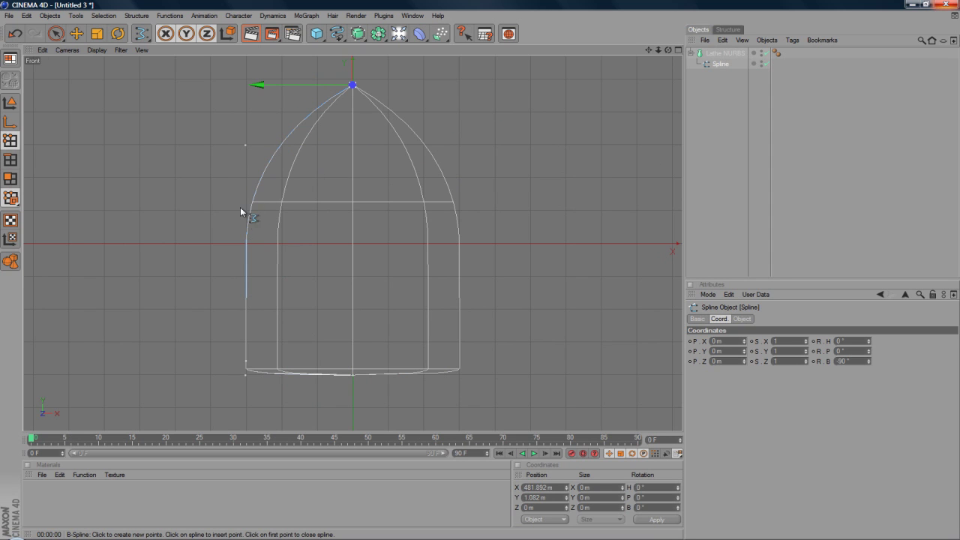
Rotate the Lathe NURBS to a pitch of -90° in the perspective view so the bullet lies horizontally
middle_click(337, 182)
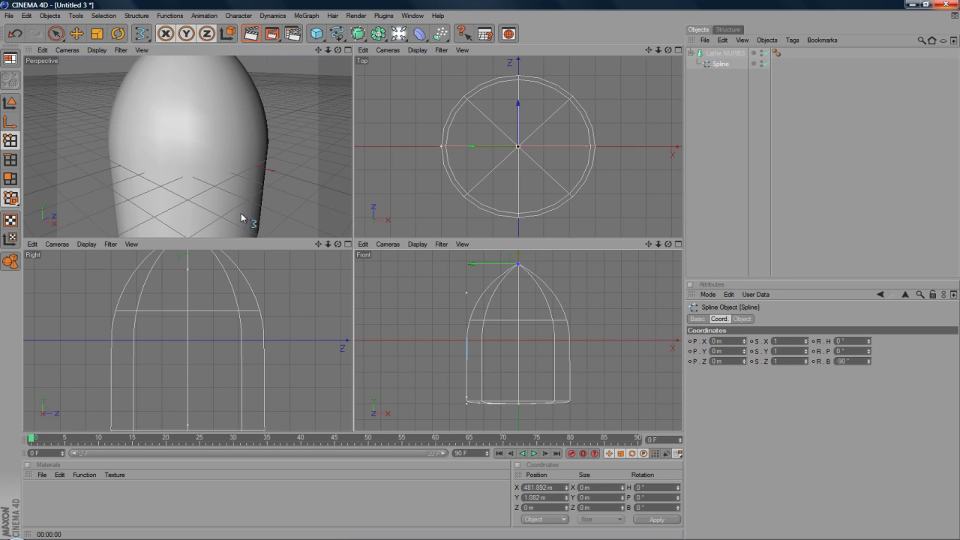
middle_click(243, 195)
scroll(345, 258, "down", 3)
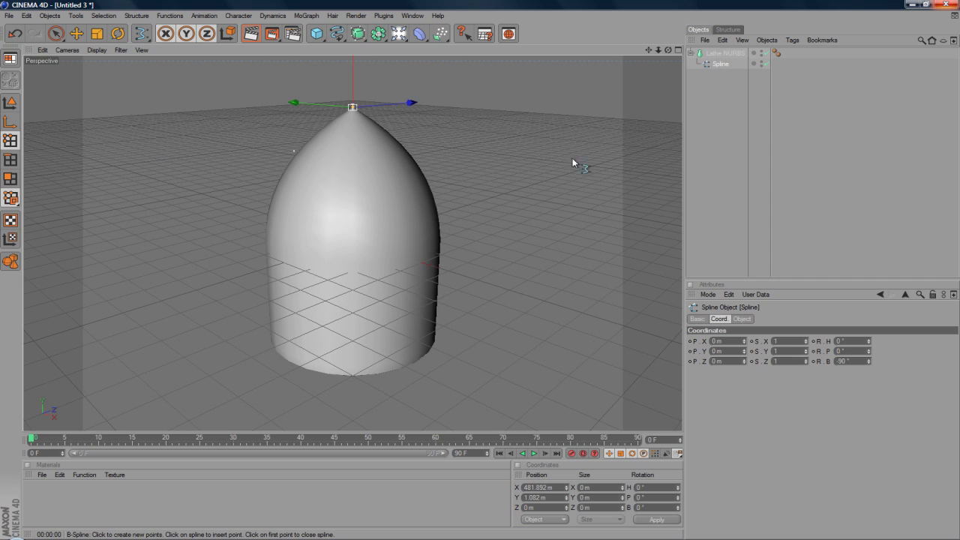
left_click(726, 53)
key("e")
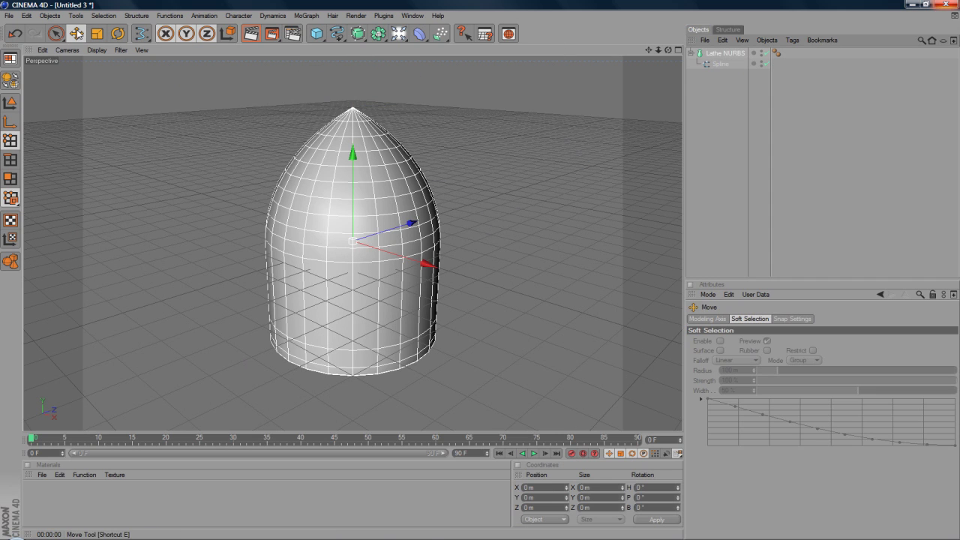
left_click(738, 54)
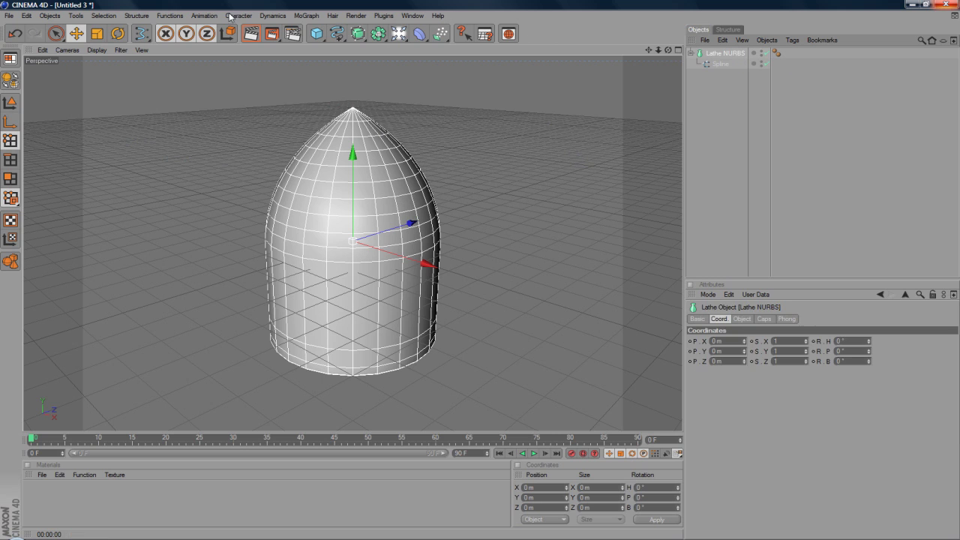
key("r")
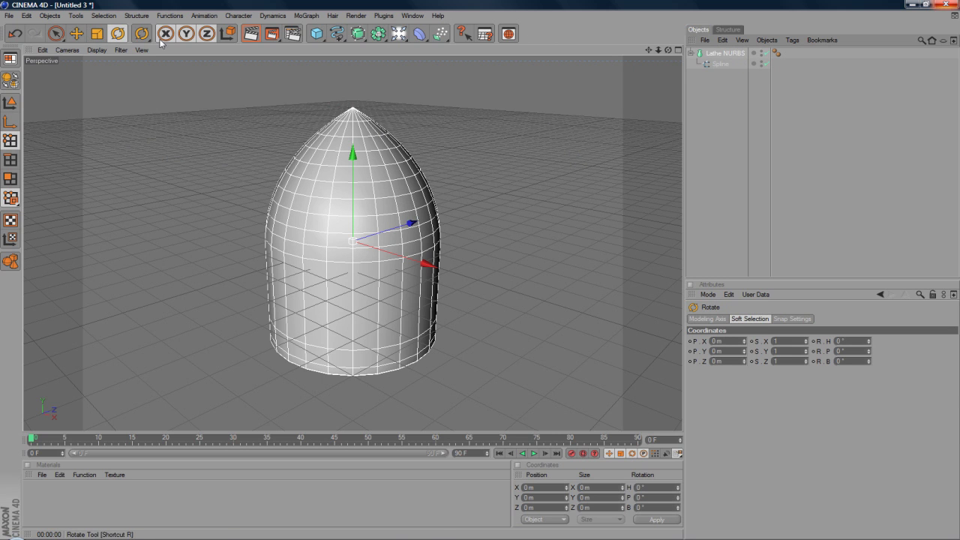
left_click_drag(320, 219, 383, 200)
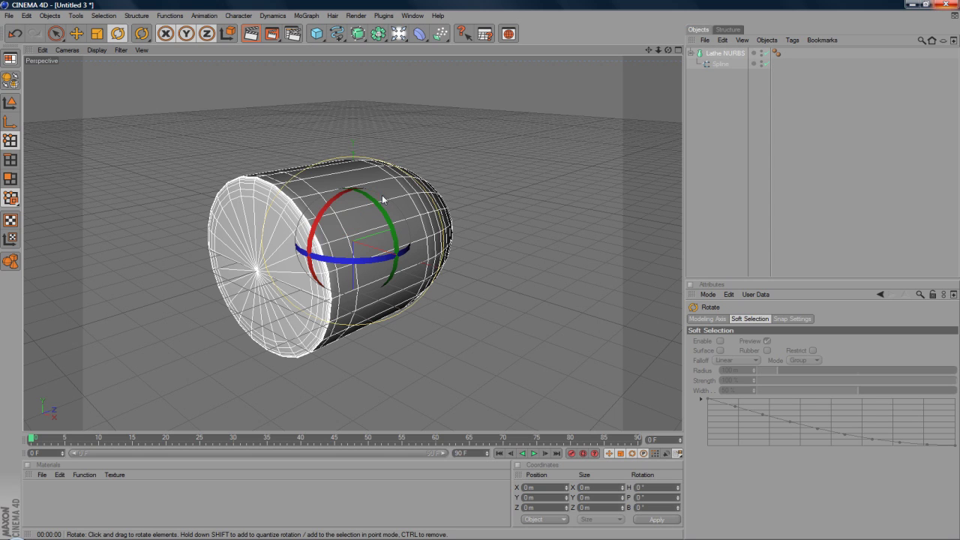
Stretch the Lathe NURBS along the bullet's length with the Scale tool, then render the perspective view
left_click_drag(669, 49, 617, 60)
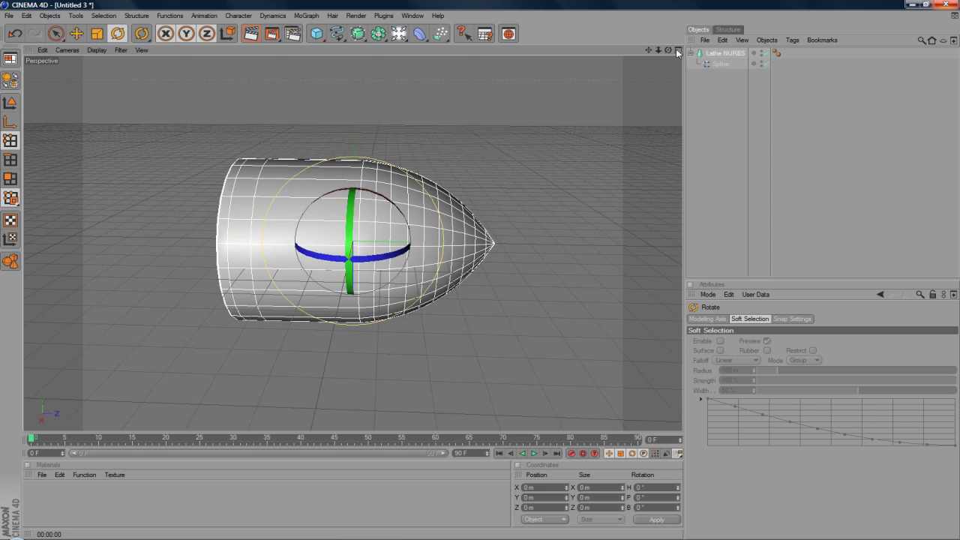
left_click(720, 54)
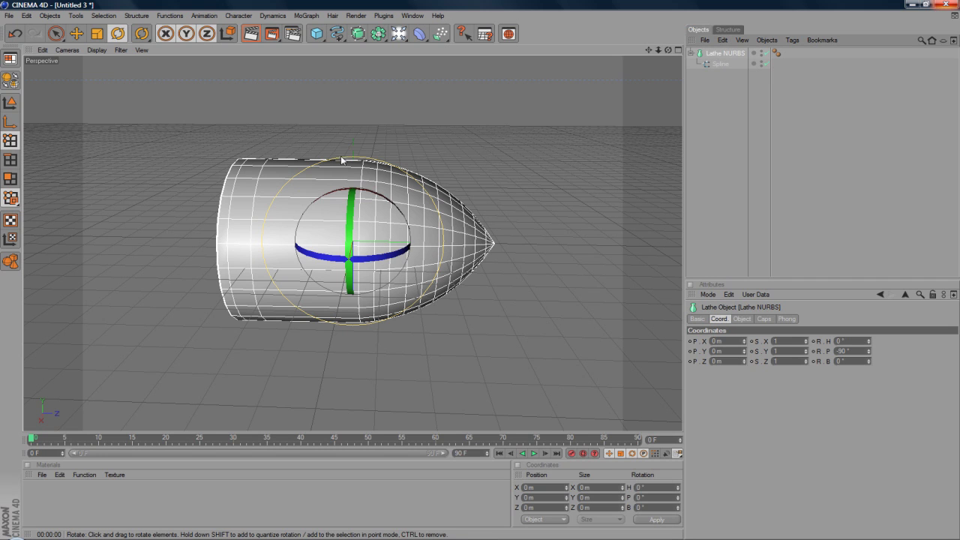
left_click(96, 34)
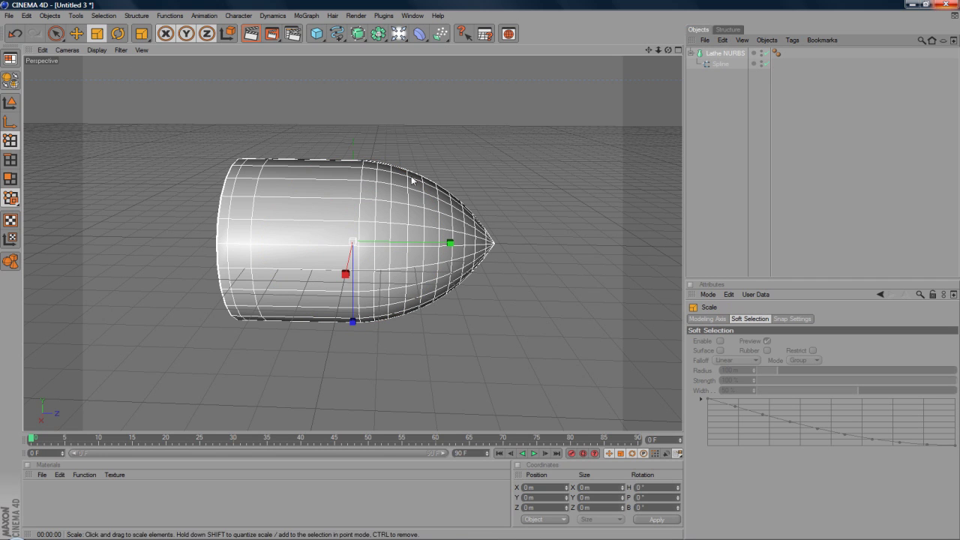
mouse_move(450, 243)
left_mouse_down()
mouse_move(516, 244)
mouse_move(453, 245)
left_mouse_up()
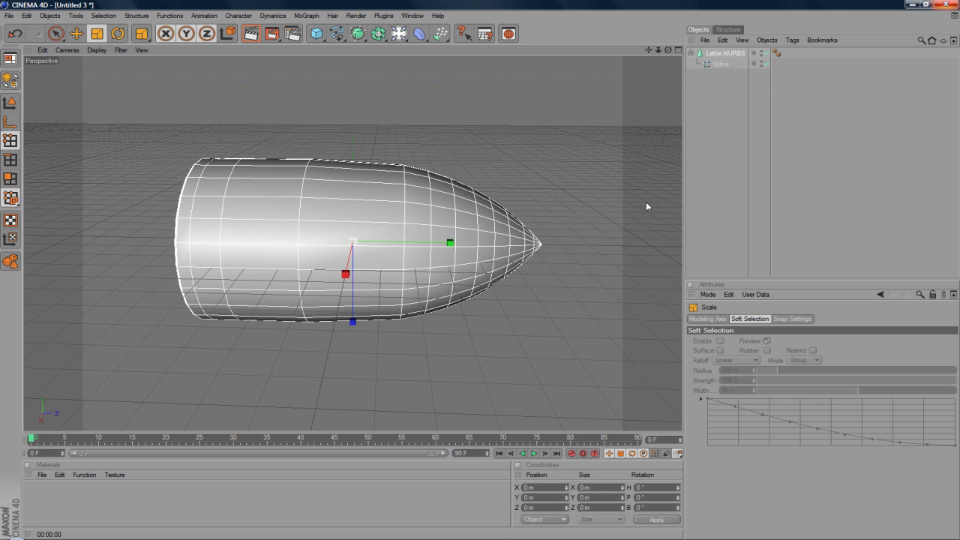
left_click(835, 157)
scroll(354, 197, "down", 1)
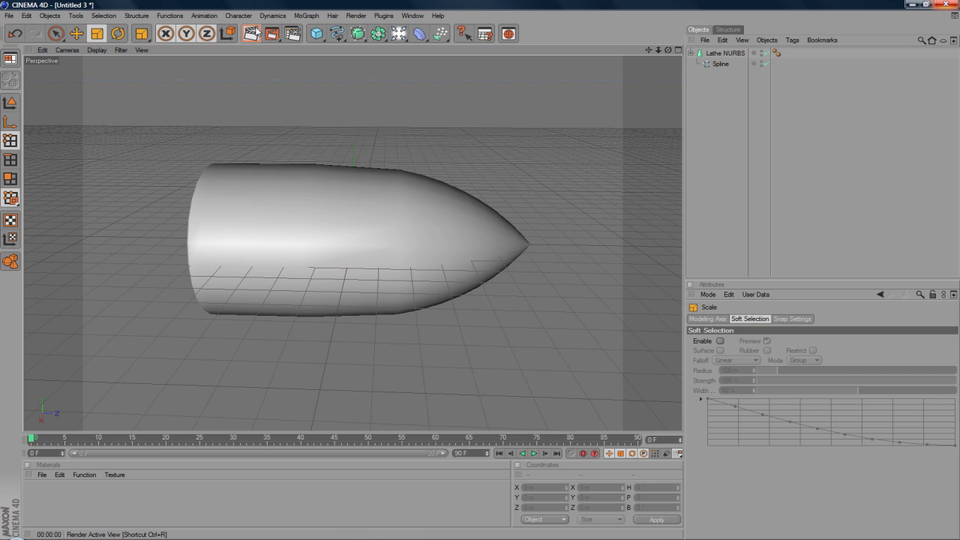
left_click(253, 33)
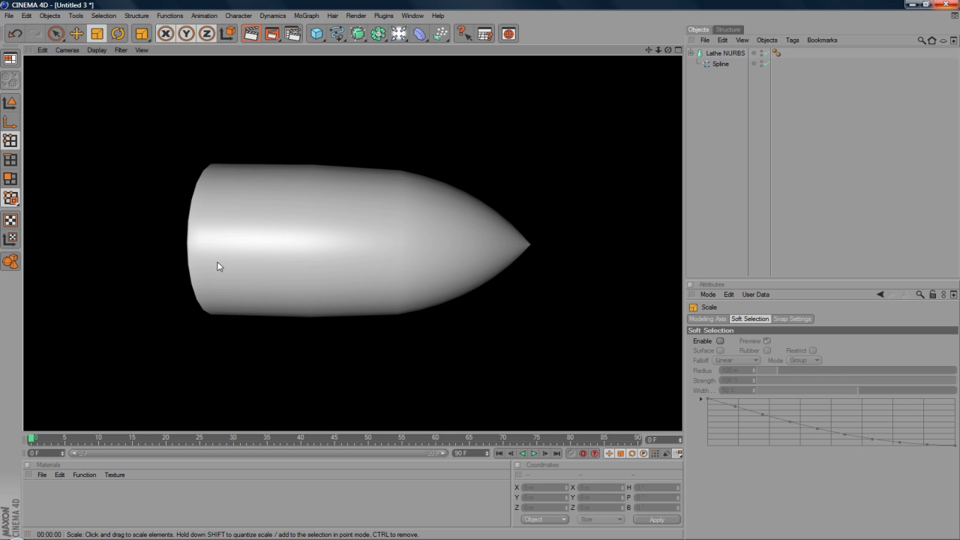
Create a new material and look at its channels in the Material Editor
double_click(51, 490)
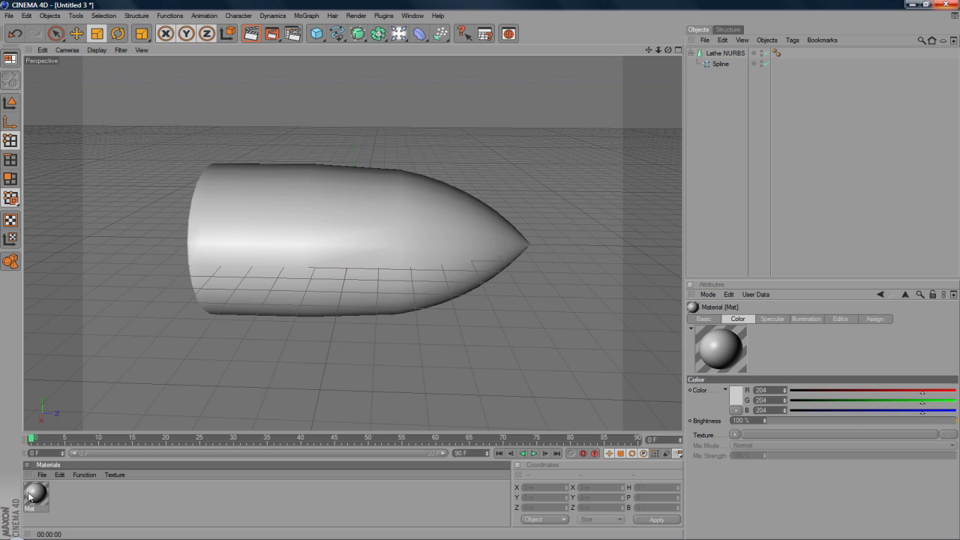
double_click(33, 495)
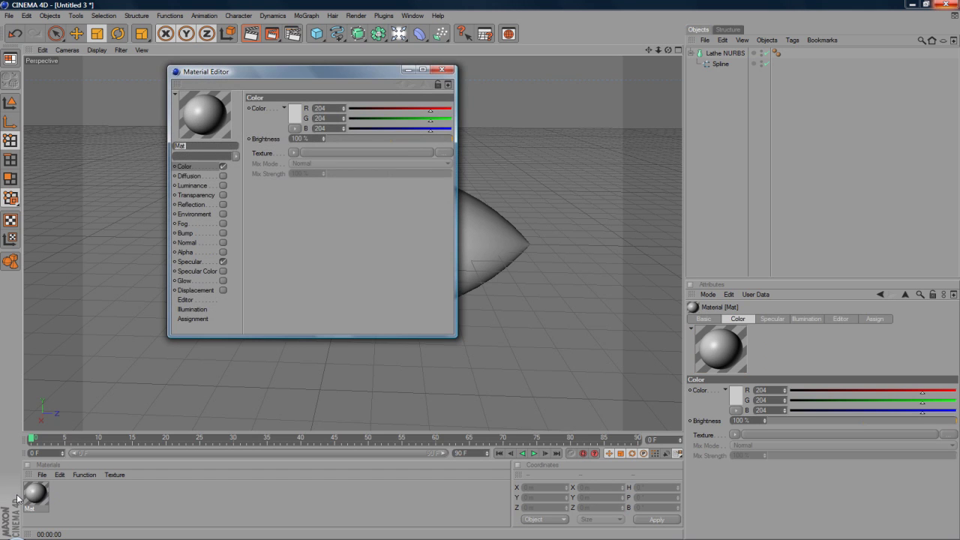
left_click(442, 70)
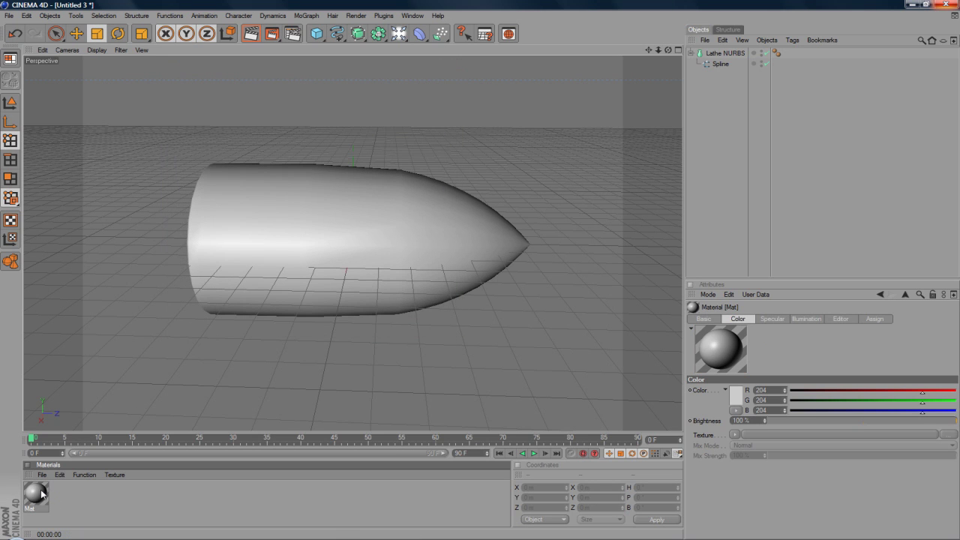
Delete the plain grey material and create a Nukei shader material in its place
key("Delete")
left_click(42, 475)
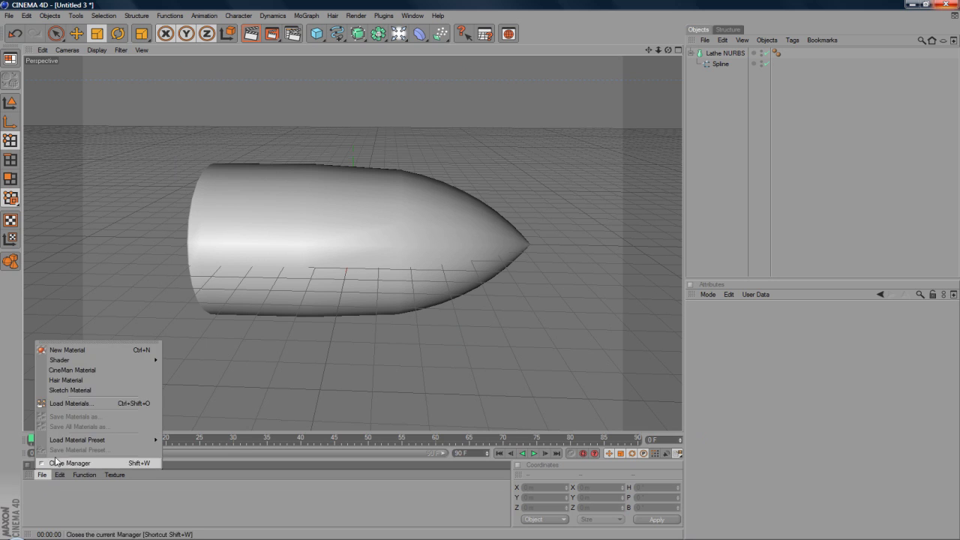
mouse_move(72, 360)
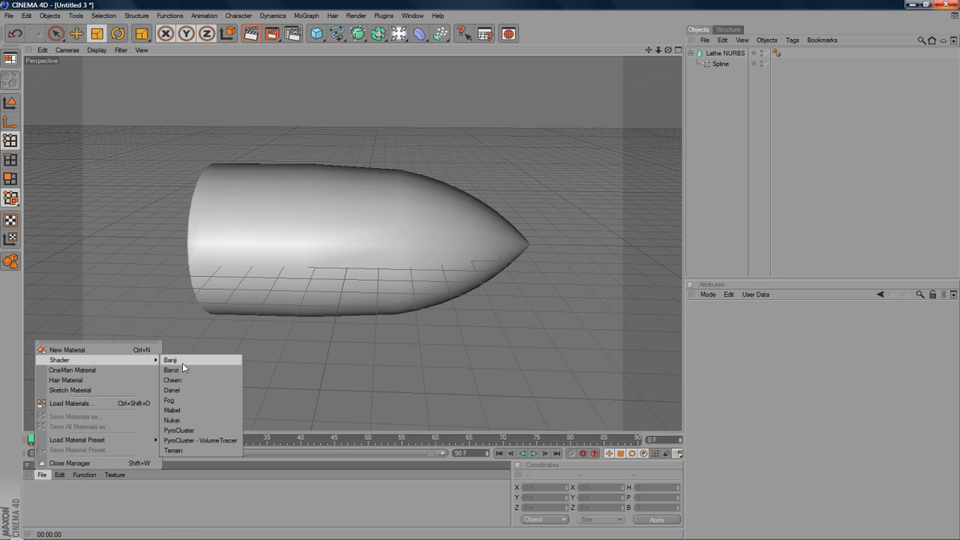
left_click(184, 421)
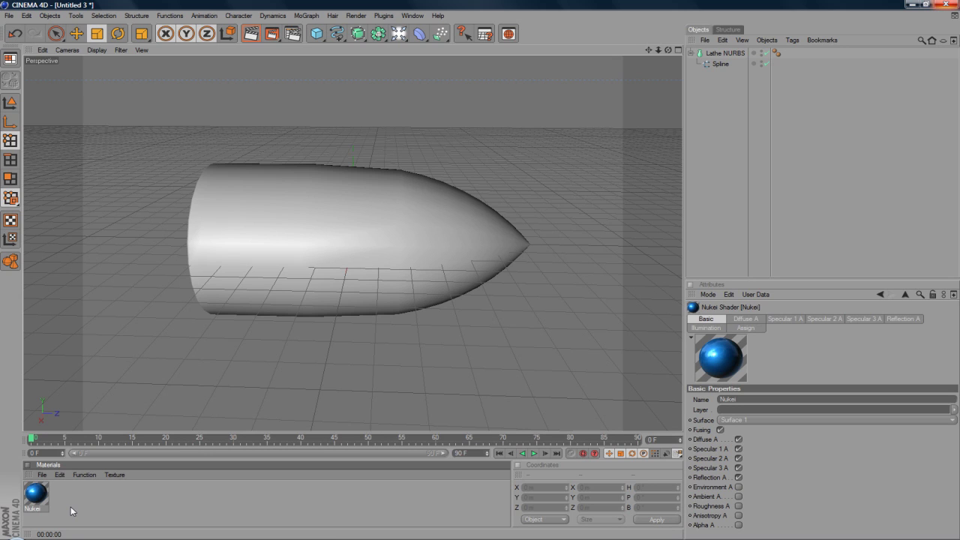
Set the Nukei material's Diffuse A colour to golden yellow, RGB 255, 182, 0
double_click(33, 497)
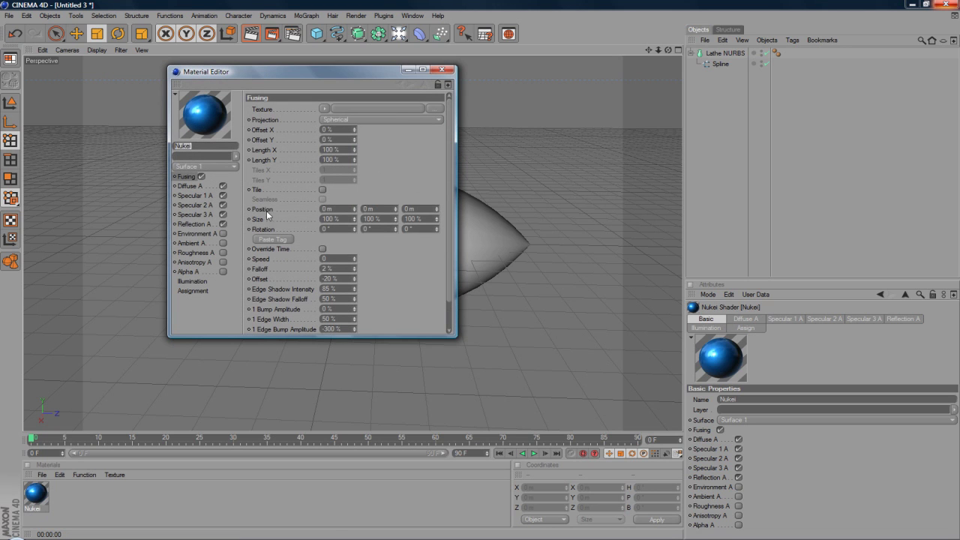
left_click(190, 185)
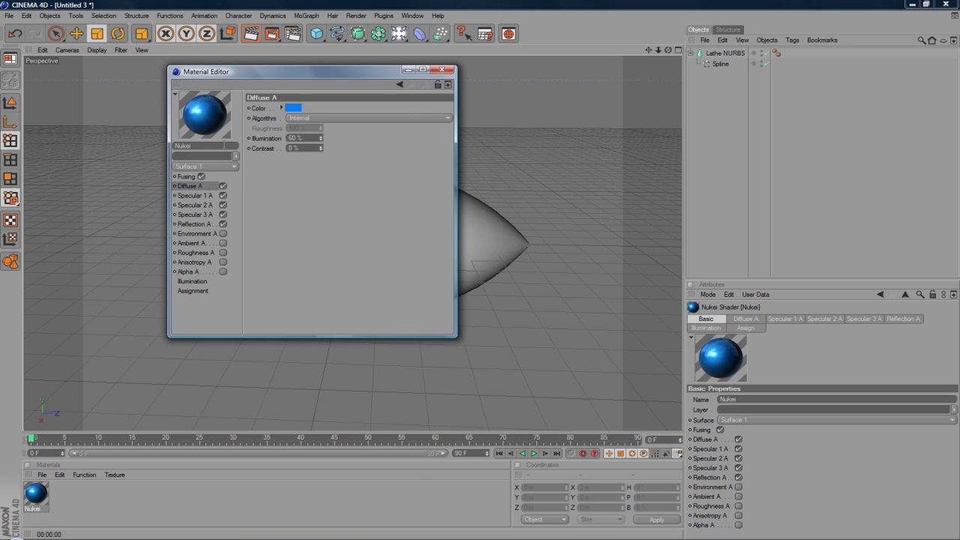
left_click(295, 110)
left_click(281, 75)
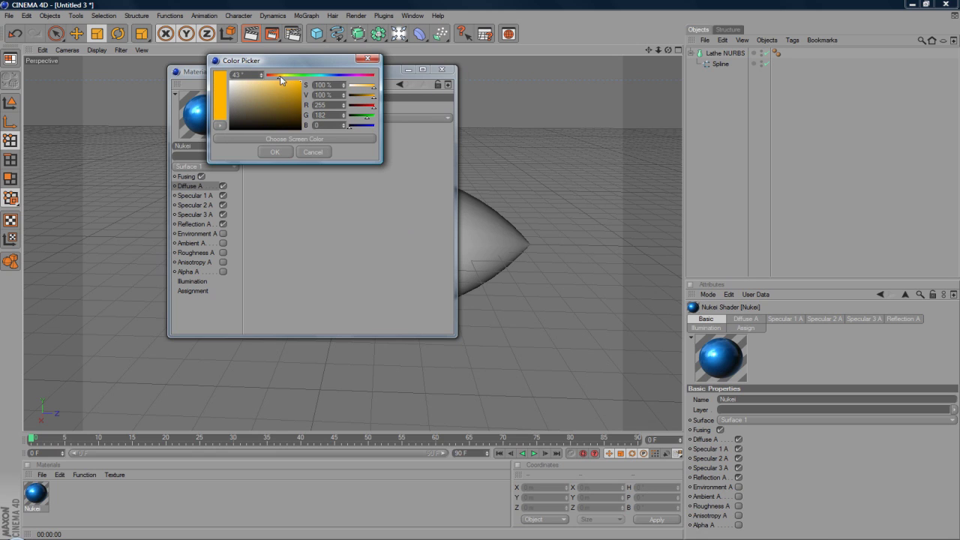
left_click(275, 152)
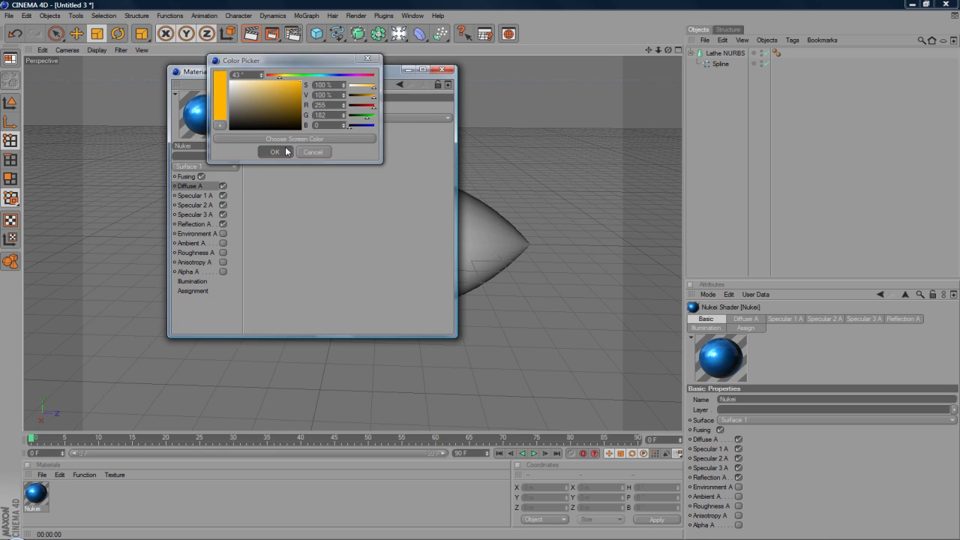
left_click(204, 196)
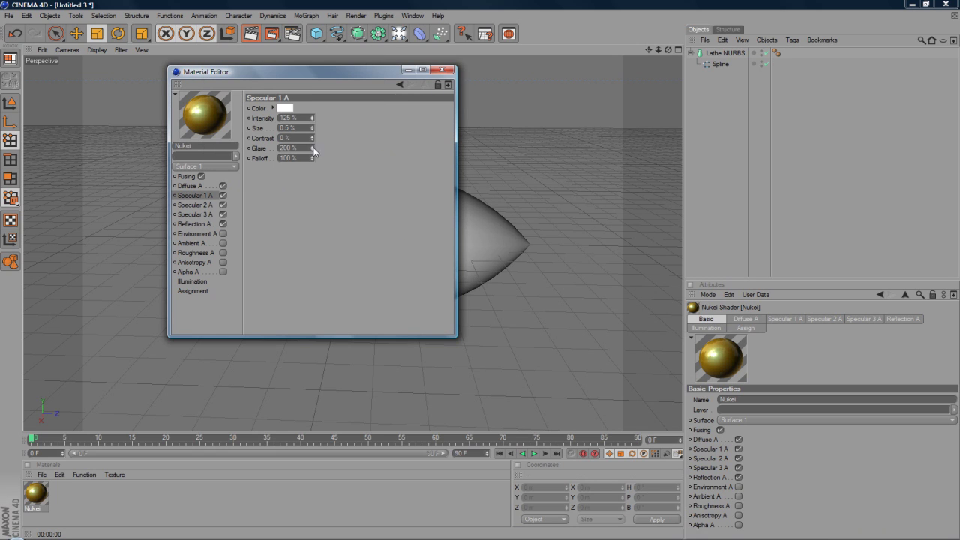
Apply the Nukei material to the bullet and render the perspective view
left_click(449, 69)
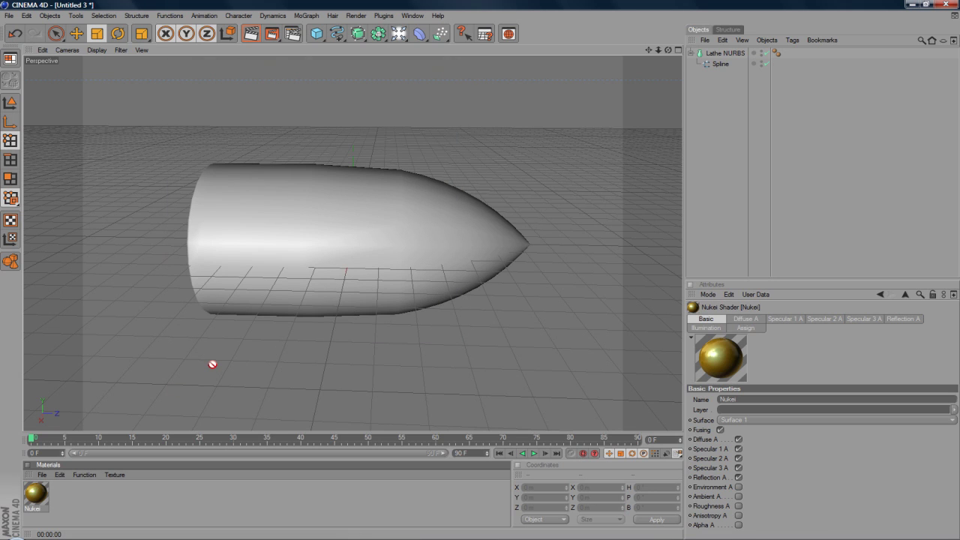
left_click_drag(212, 364, 230, 266)
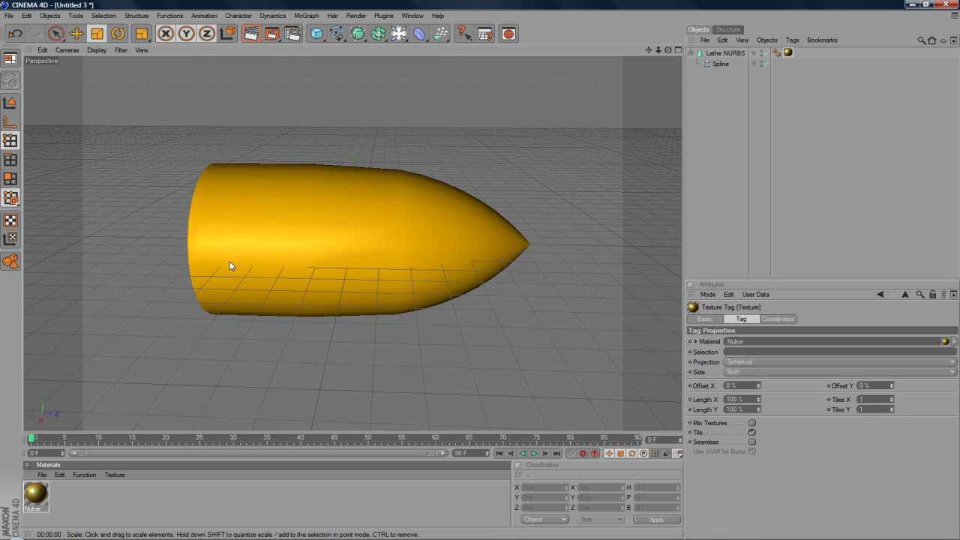
left_click(250, 37)
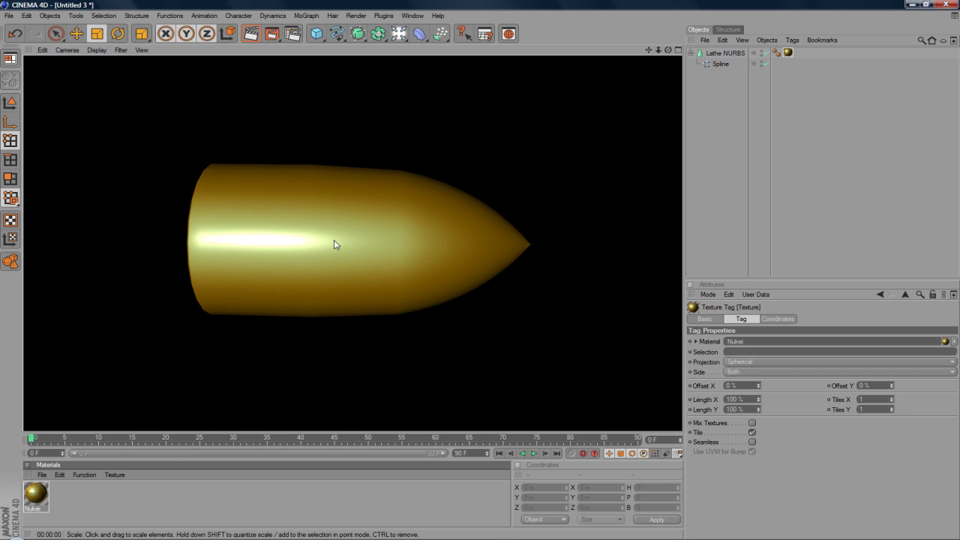
Set the Nukei material's Specular 3 A colour to pale yellow, RGB 255, 238, 163, and render the perspective view
double_click(36, 493)
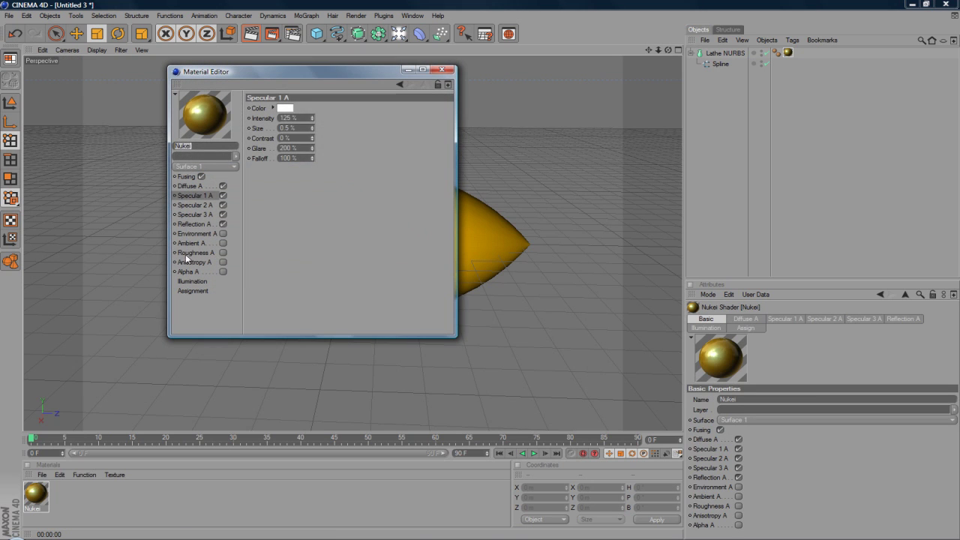
left_click(189, 224)
left_click(191, 215)
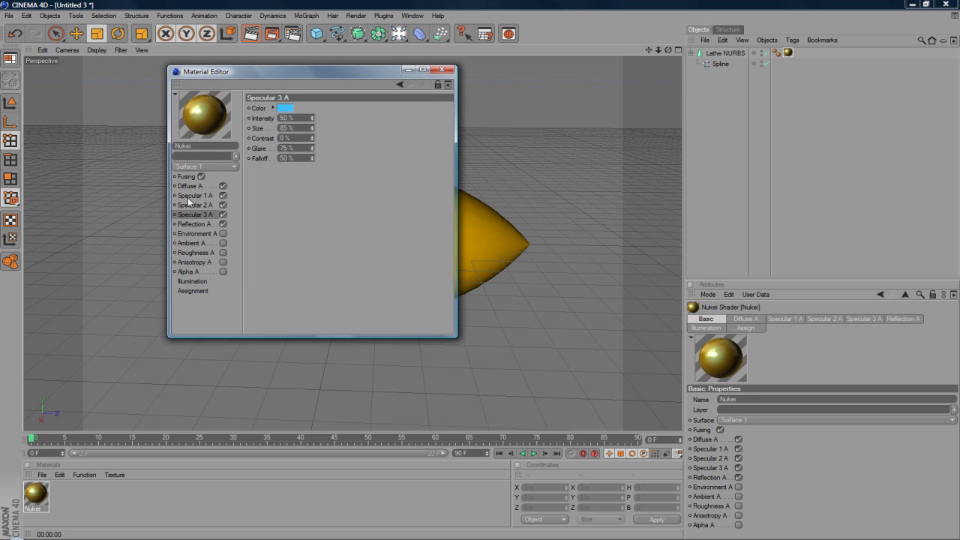
left_click(283, 108)
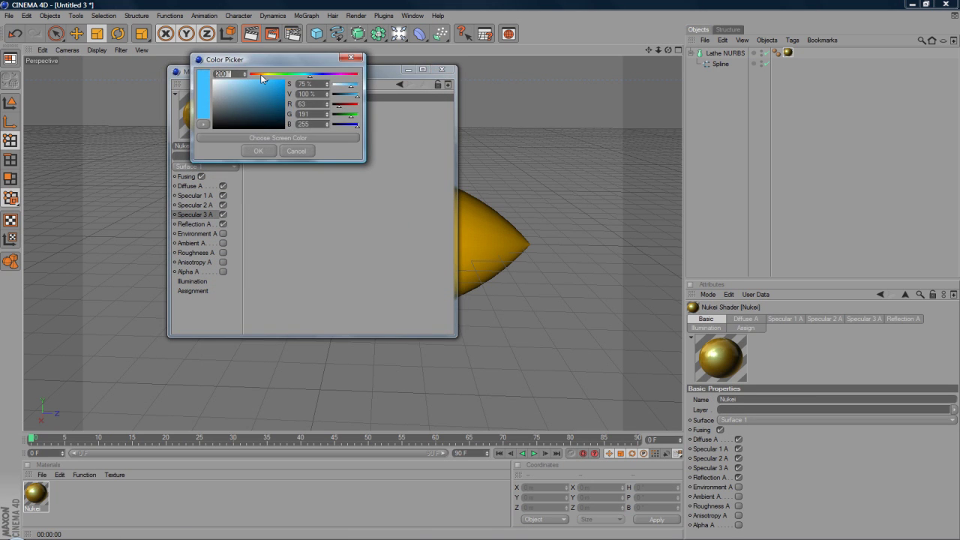
left_click(266, 75)
left_click_drag(236, 98, 237, 77)
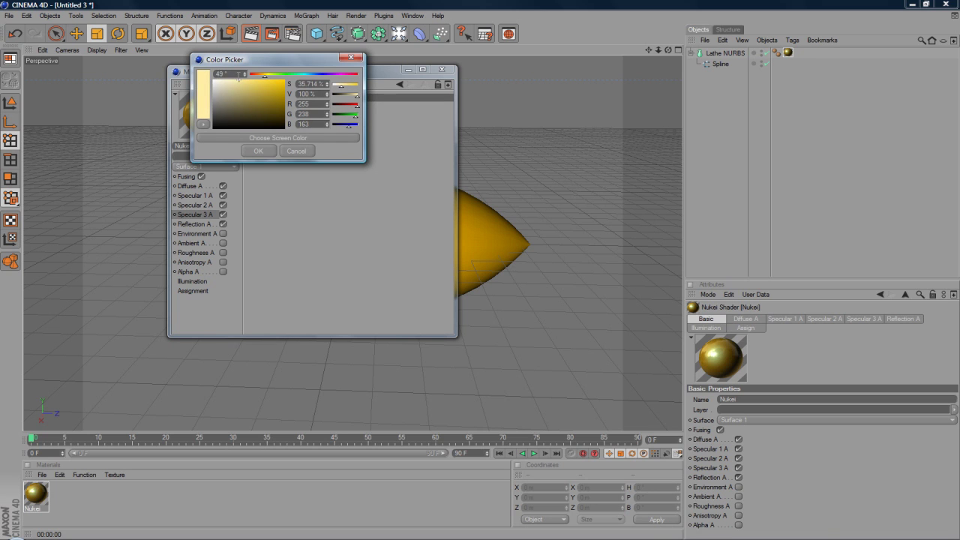
left_click(258, 151)
left_click(443, 70)
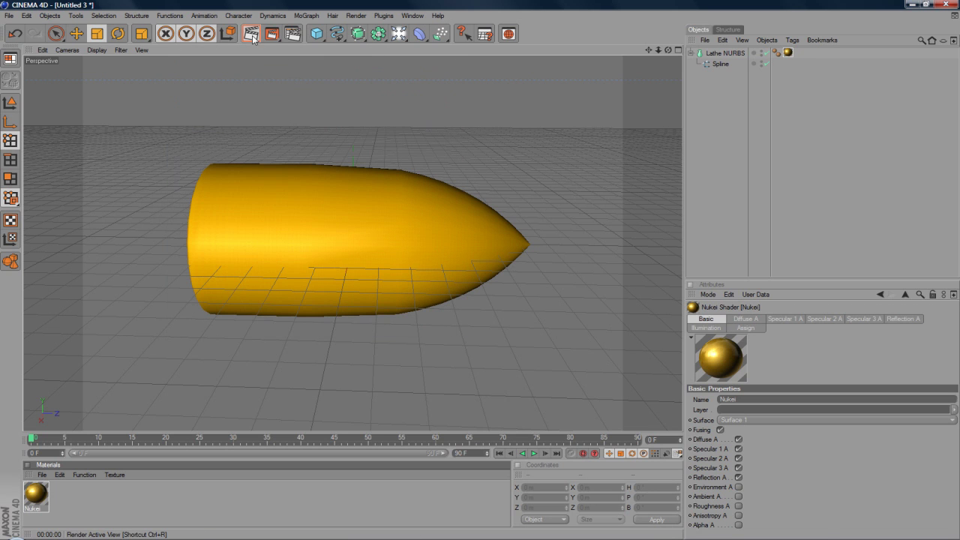
left_click(255, 37)
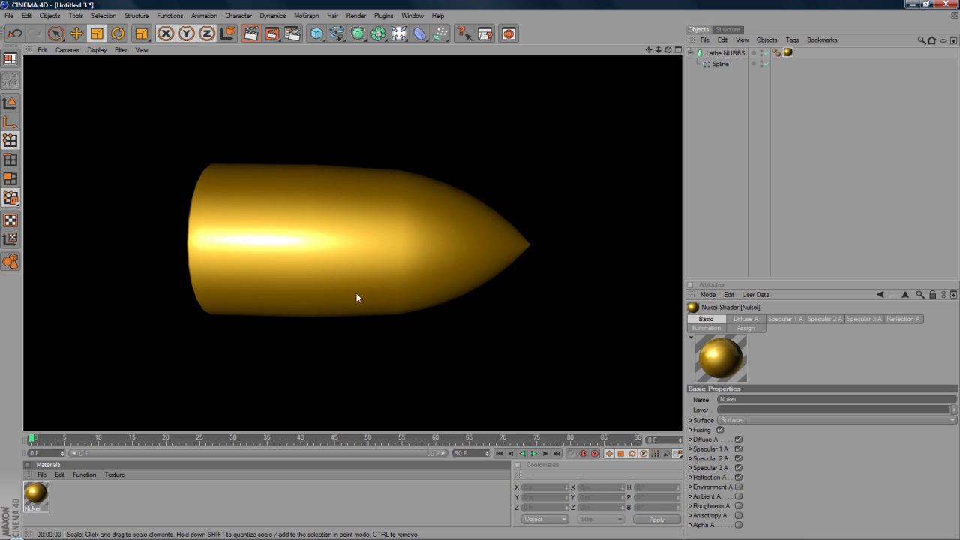
Create a second standard material and enable its Reflection channel
double_click(80, 497)
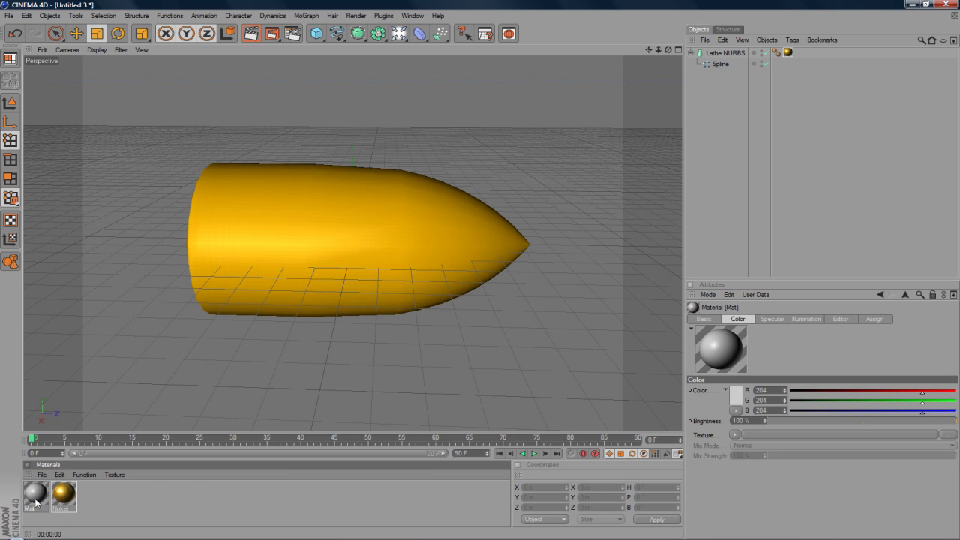
double_click(35, 494)
left_click(222, 204)
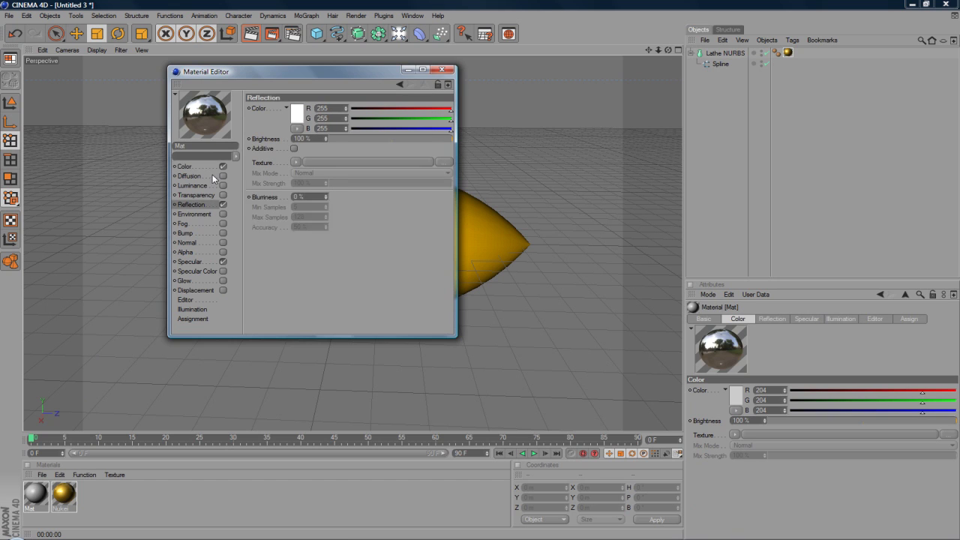
Set the new material's Color channel to orange, RGB 255, 165, 0
left_click(196, 166)
left_click(297, 116)
left_click(292, 81)
left_click_drag(292, 83, 284, 83)
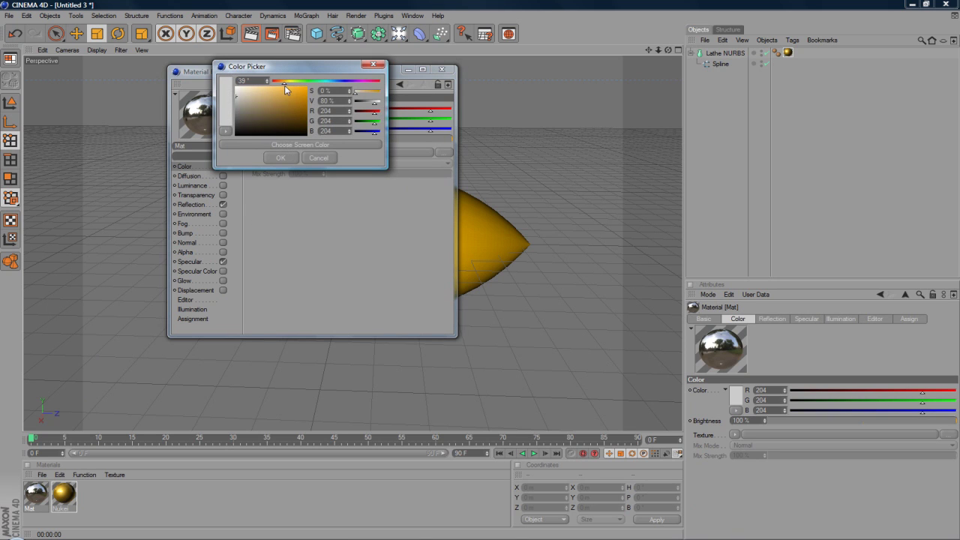
left_click(306, 86)
left_click(279, 158)
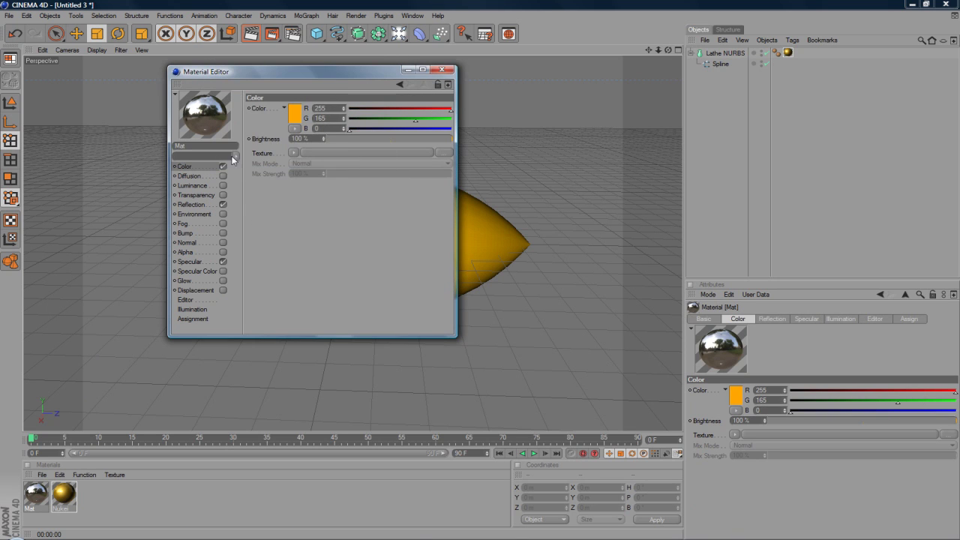
left_click(298, 153)
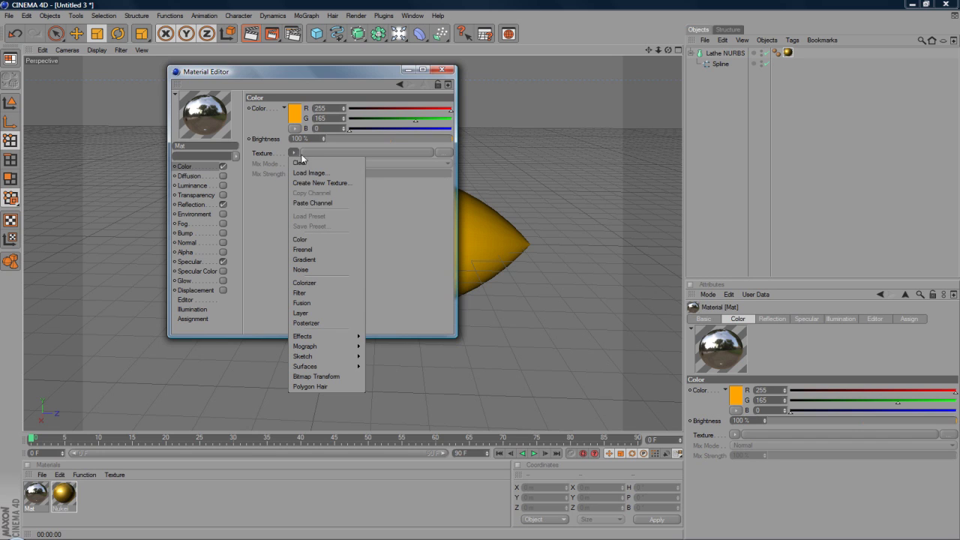
left_click(298, 249)
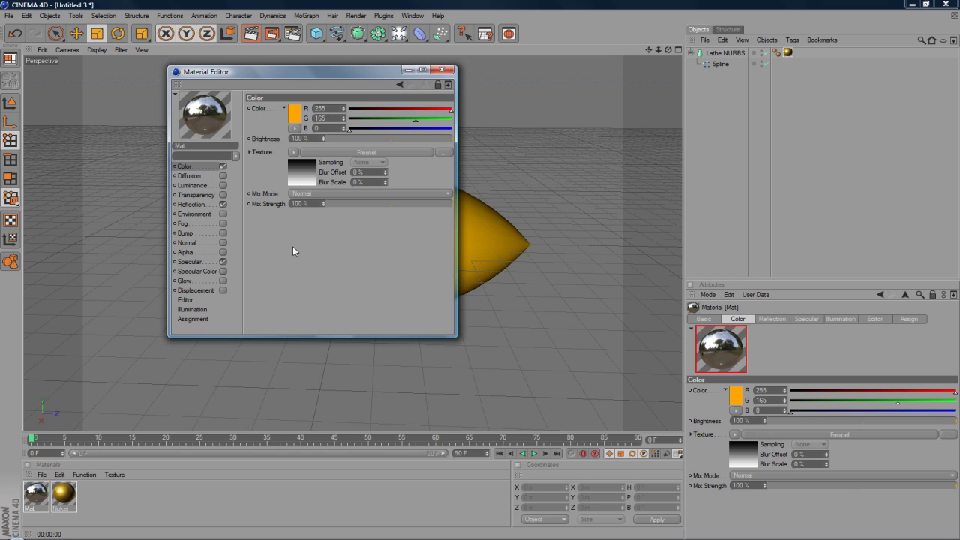
left_click(294, 155)
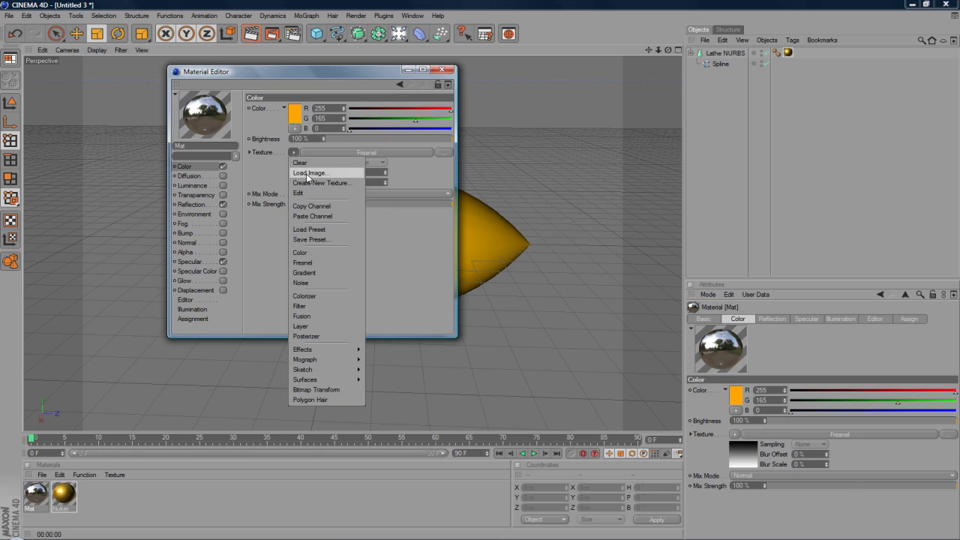
left_click(306, 164)
Load a Fresnel shader as the texture of the orange material's Reflection channel
left_click(191, 204)
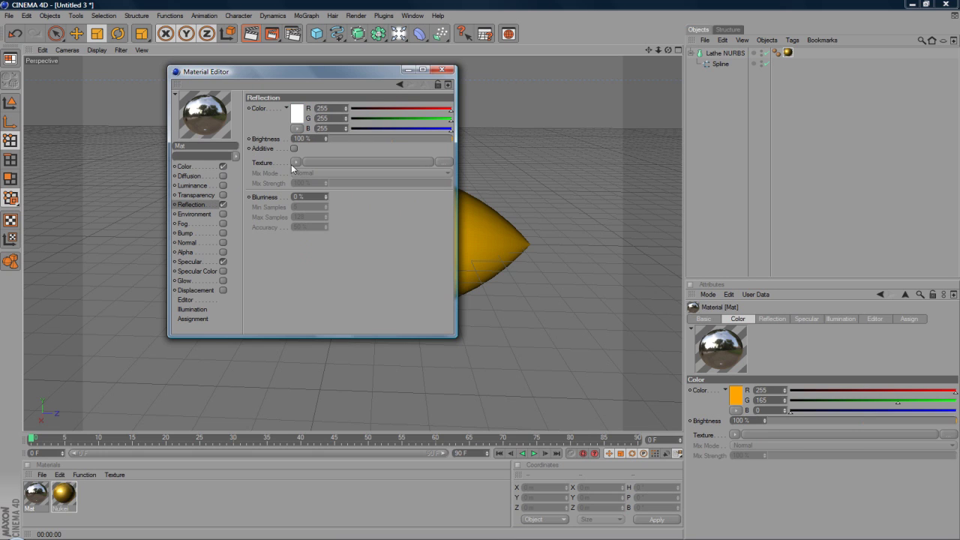
left_click(295, 162)
left_click(292, 263)
left_click(297, 164)
left_click(300, 269)
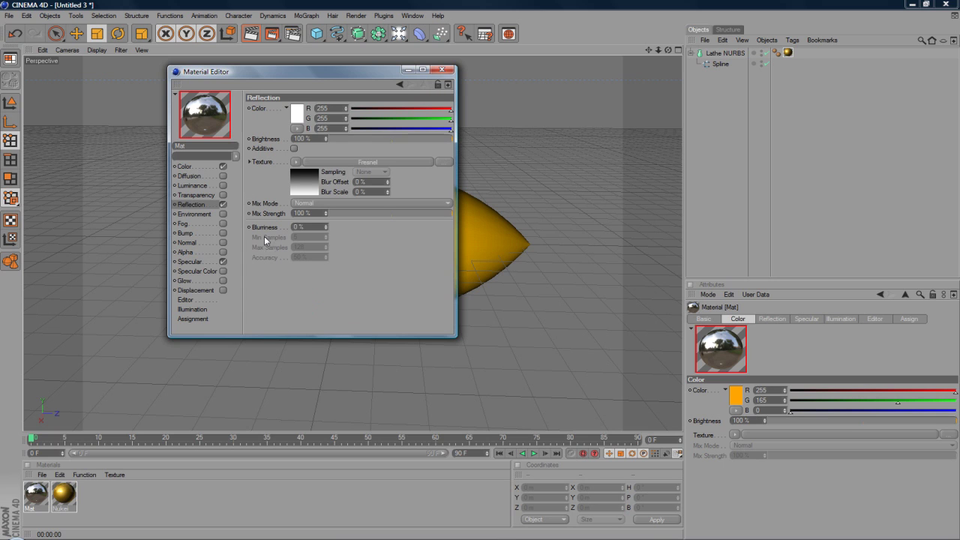
Apply the orange reflective material to the bullet and render the perspective view
left_click(442, 70)
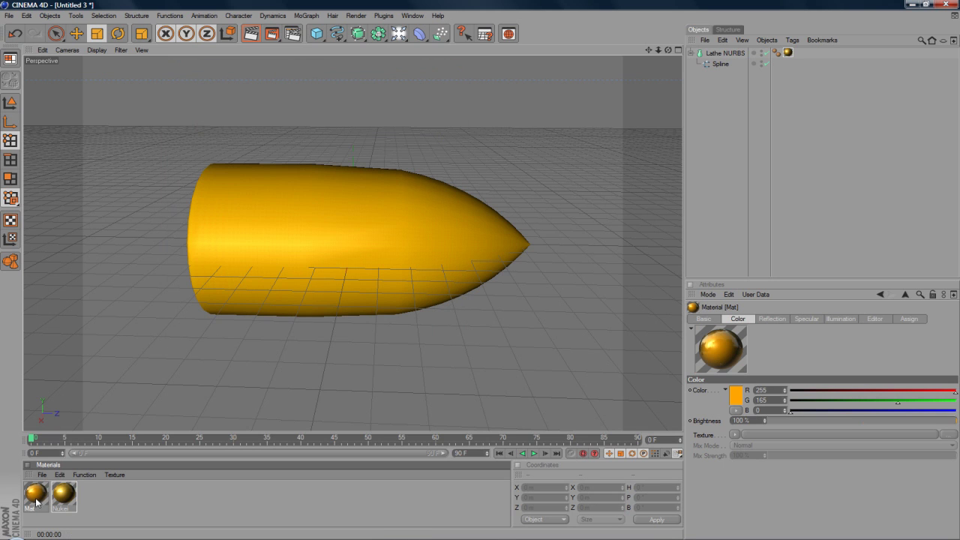
left_click_drag(209, 309, 232, 274)
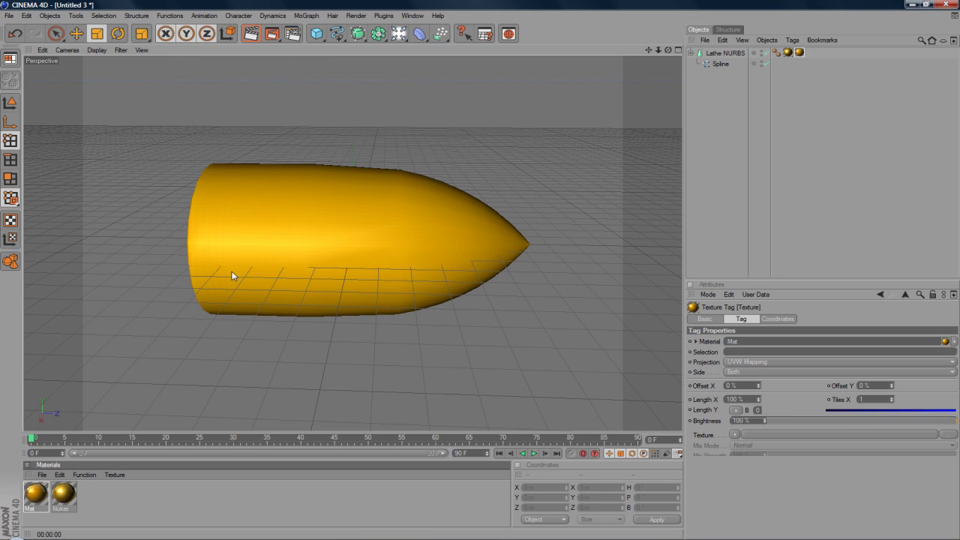
left_click(252, 36)
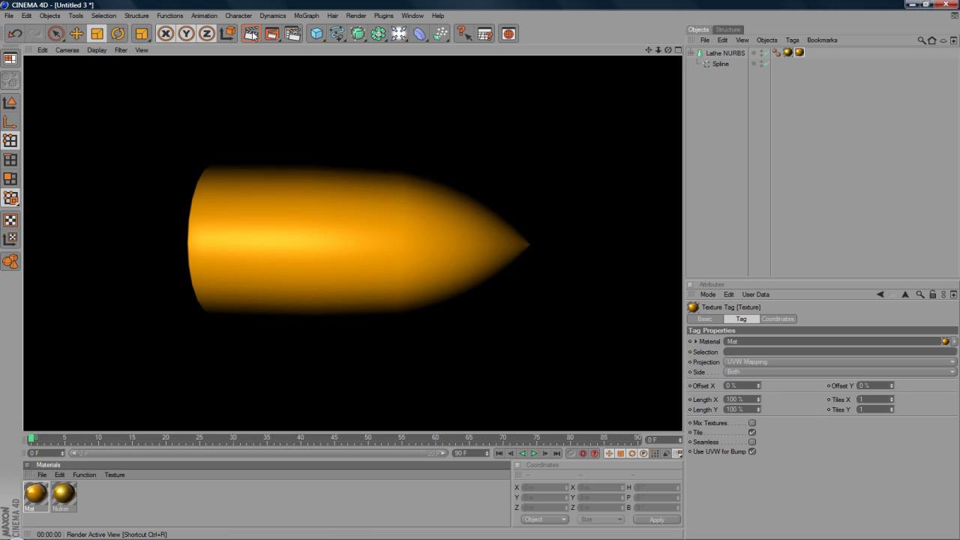